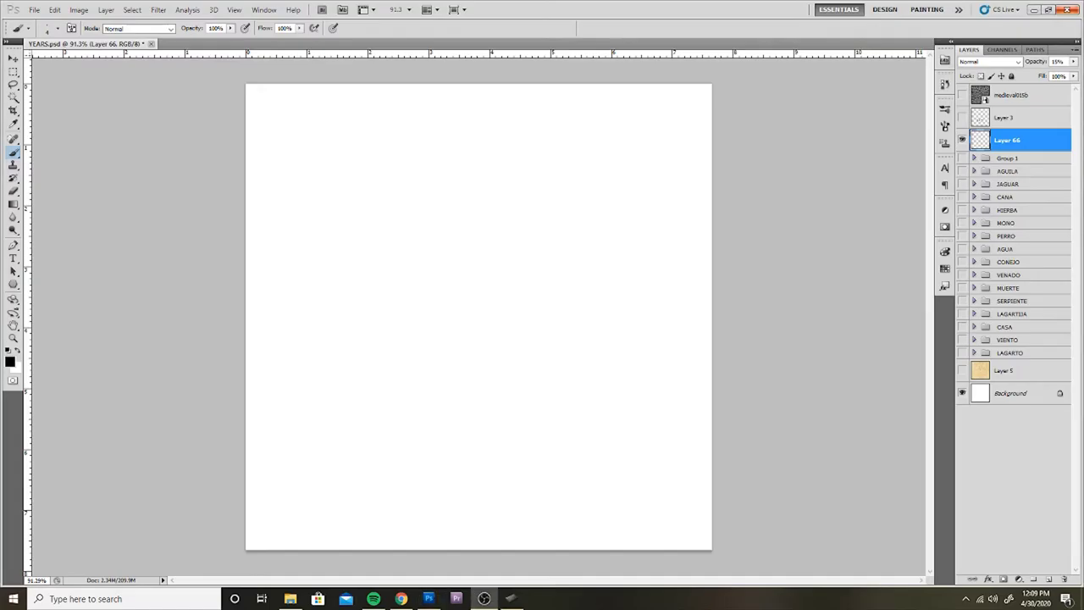
Sketch a small circle and a larger circle around it in faint grey.
click(851, 343)
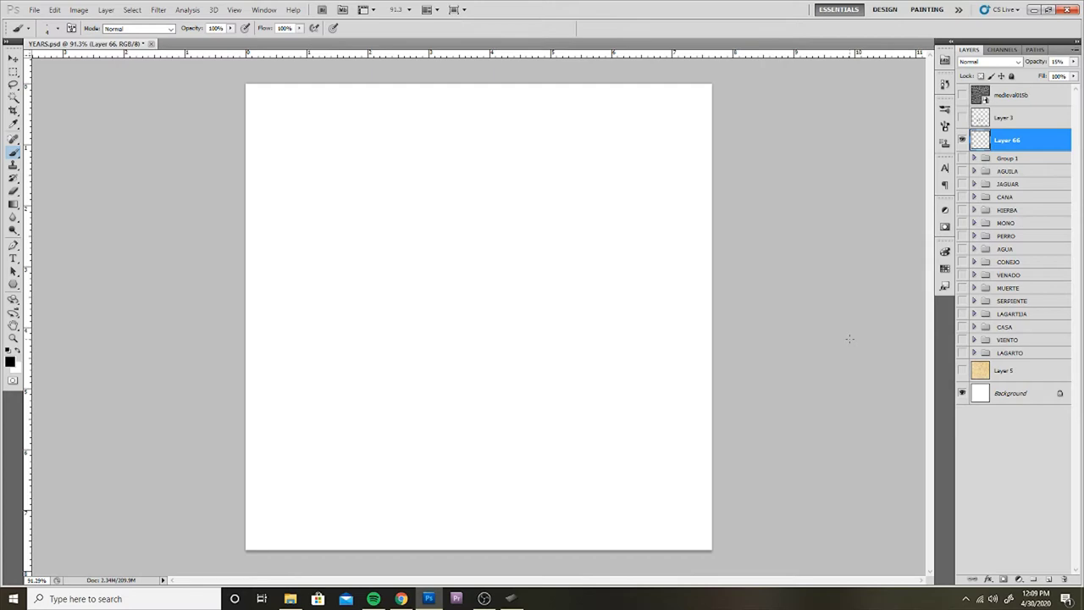
mouse_move(451, 273)
mouse_down()
mouse_move(435, 318)
mouse_move(474, 326)
mouse_move(500, 292)
mouse_move(432, 293)
mouse_up()
drag(518, 189, 534, 189)
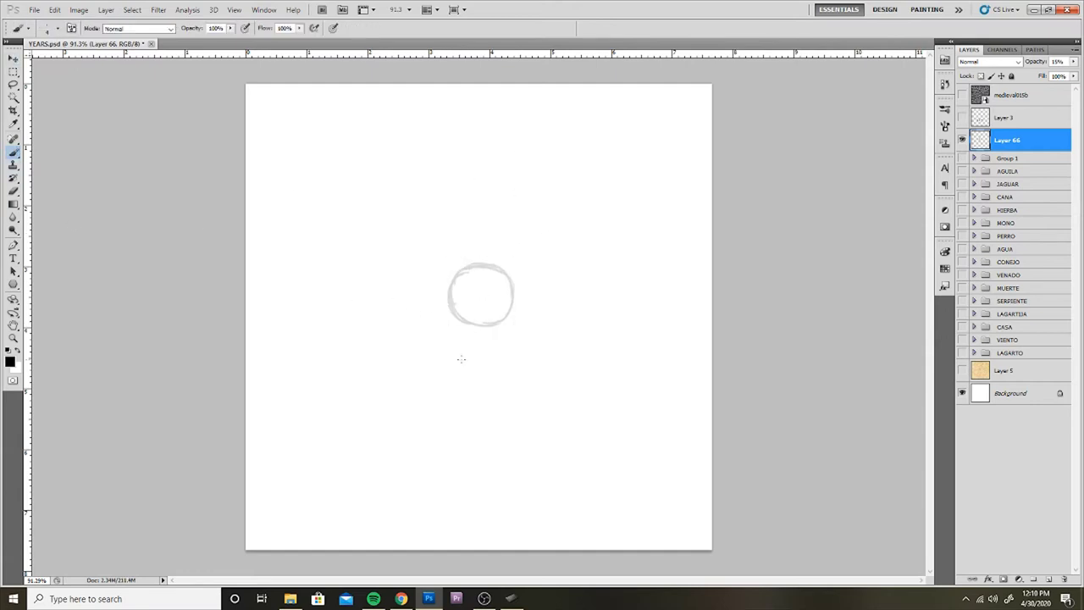
drag(428, 364, 507, 381)
mouse_move(441, 371)
mouse_down()
mouse_move(492, 205)
mouse_move(551, 241)
mouse_move(567, 279)
mouse_move(553, 351)
mouse_move(482, 382)
mouse_up()
drag(436, 369, 412, 204)
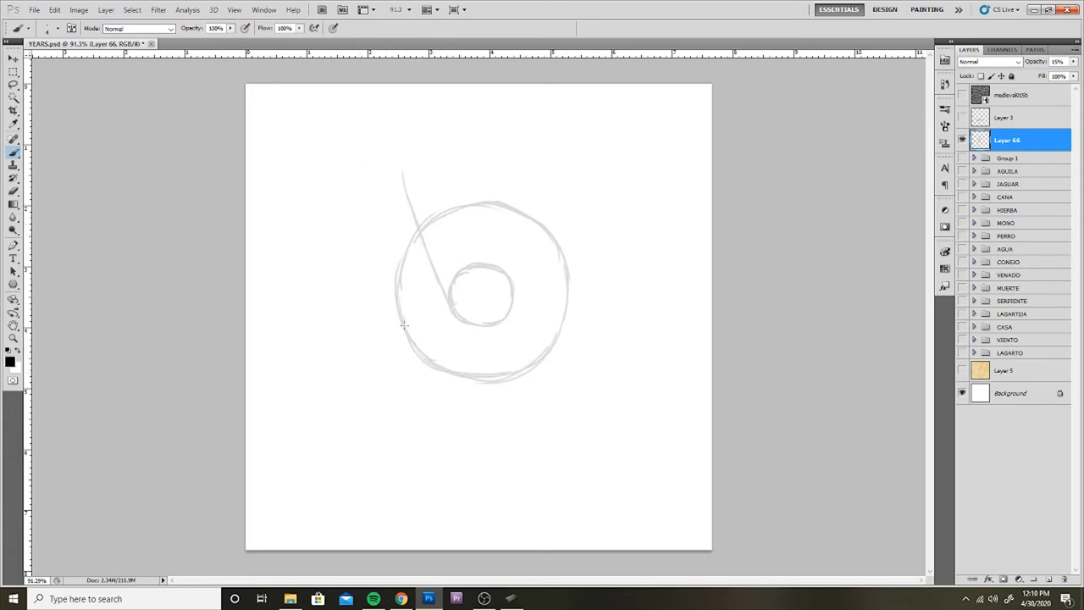
Sketch trial bar strokes running up-left and down-right from the circles.
mouse_move(404, 325)
mouse_down()
mouse_move(340, 206)
mouse_move(395, 159)
mouse_up()
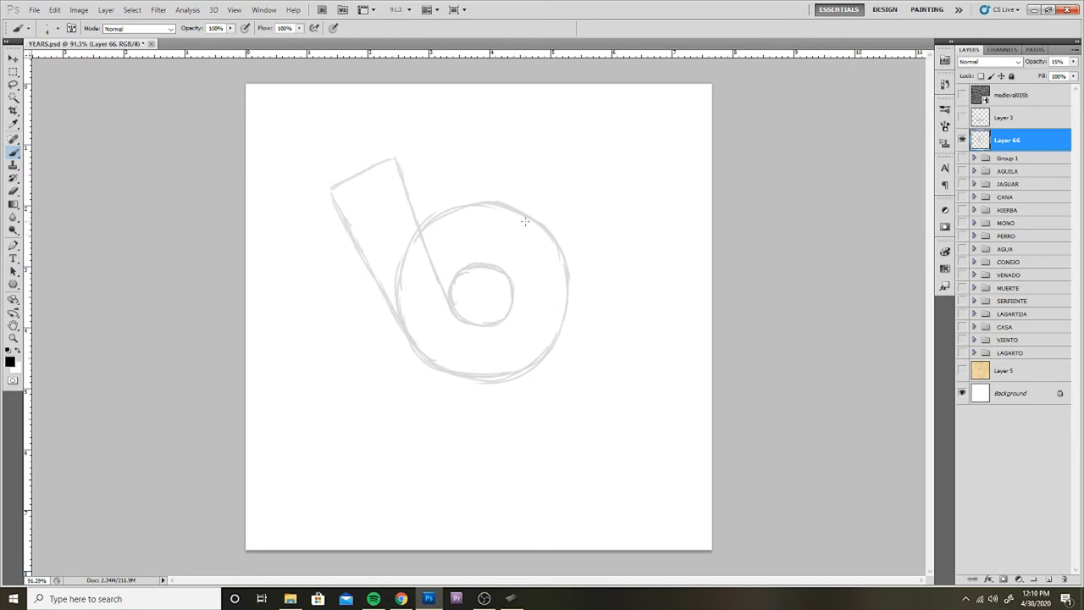
drag(566, 275, 584, 358)
drag(513, 290, 534, 418)
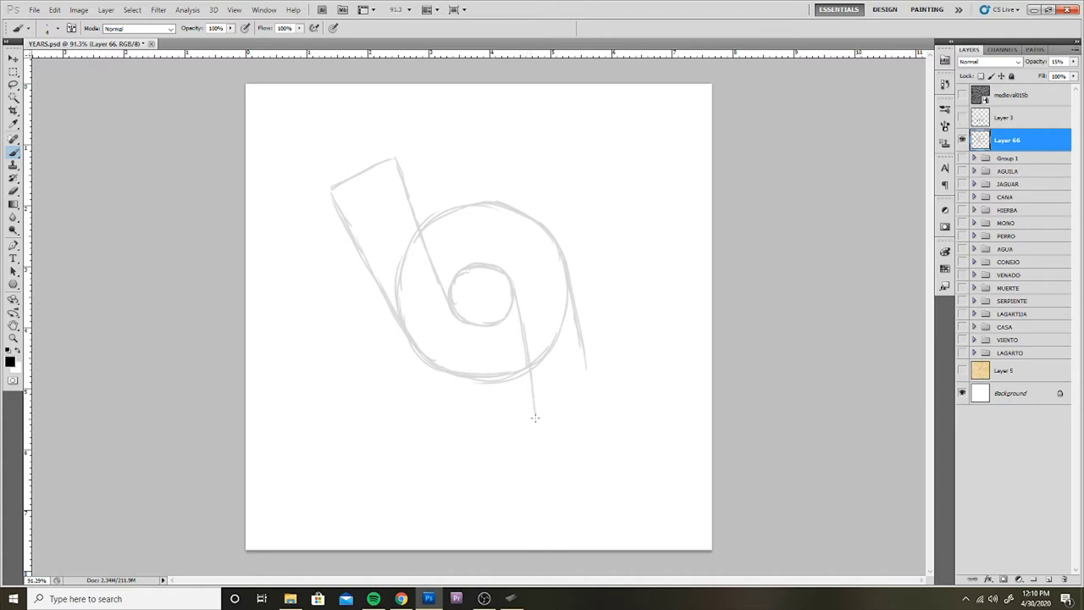
drag(573, 311, 601, 427)
mouse_move(529, 371)
mouse_down()
mouse_move(532, 441)
mouse_move(601, 434)
mouse_up()
Erase the trial bar strokes, leaving only the two concentric circles.
mouse_move(397, 253)
mouse_down()
mouse_move(412, 312)
mouse_move(415, 260)
mouse_up()
mouse_move(536, 337)
mouse_down()
mouse_move(549, 366)
mouse_move(568, 292)
mouse_up()
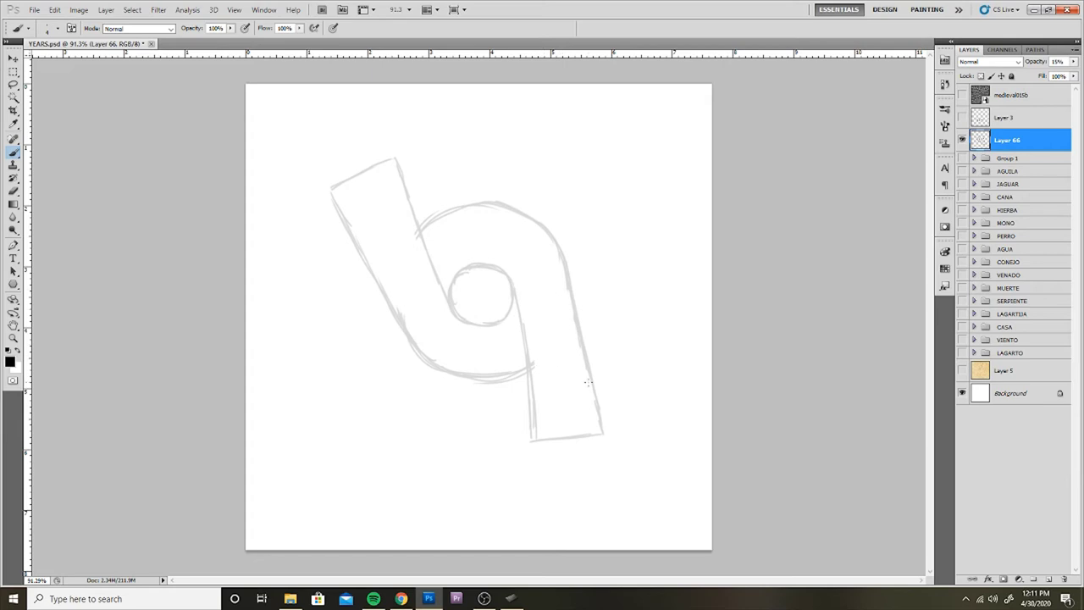
key(ctrl+alt+z)
key(ctrl+alt+z)
key(ctrl+alt+z)
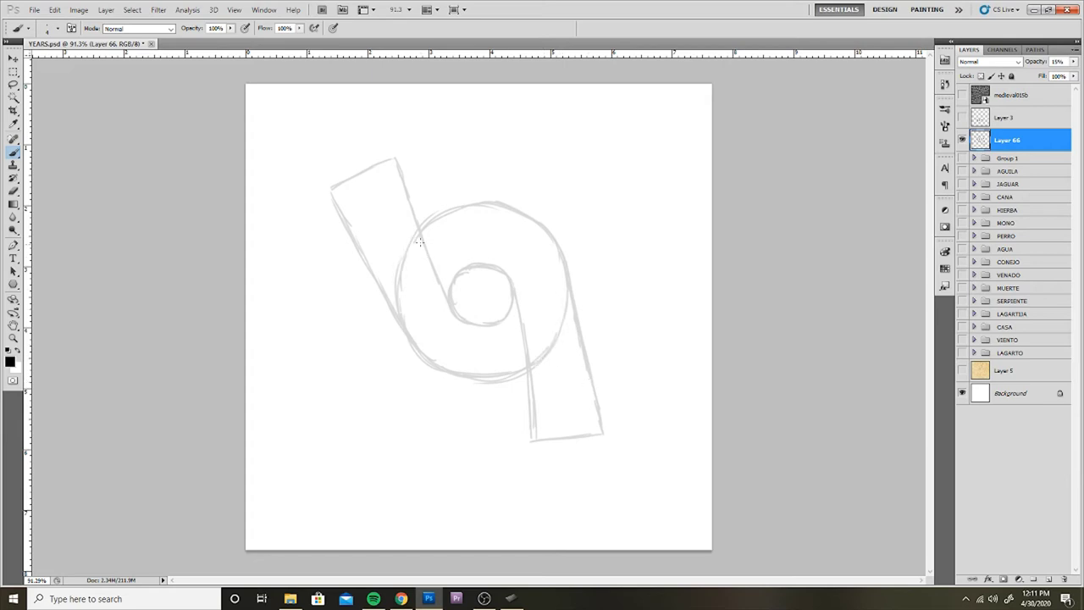
mouse_move(422, 237)
mouse_down()
mouse_move(444, 294)
mouse_move(339, 214)
mouse_move(400, 161)
mouse_move(415, 218)
mouse_up()
mouse_move(517, 291)
mouse_down()
mouse_move(529, 367)
mouse_move(601, 430)
mouse_move(574, 285)
mouse_up()
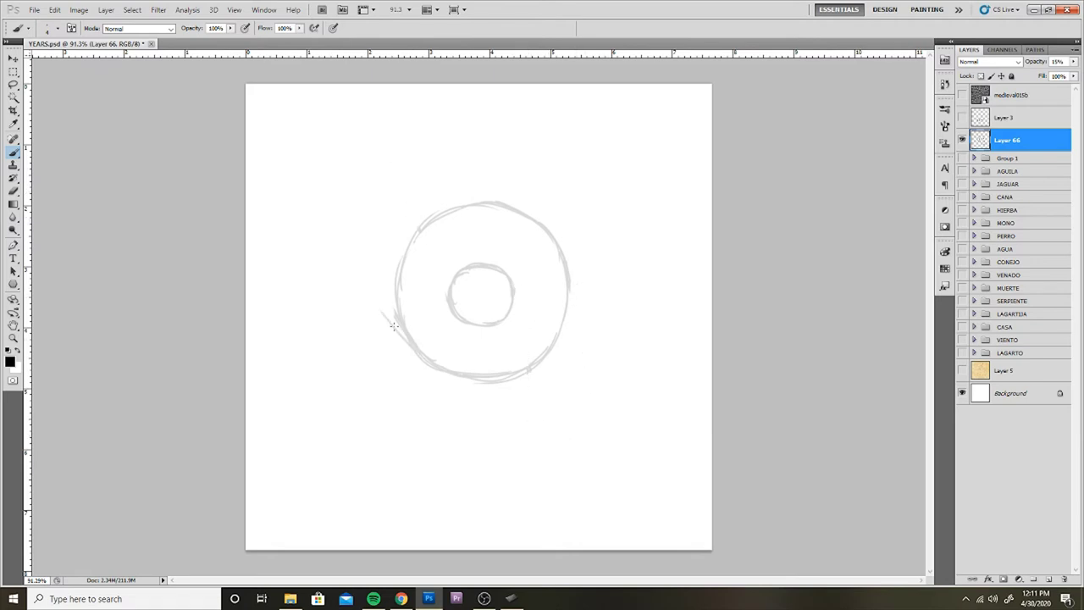
Sketch the upper-left diagonal band and erase the circle arc inside it.
drag(415, 350, 301, 217)
drag(448, 305, 367, 175)
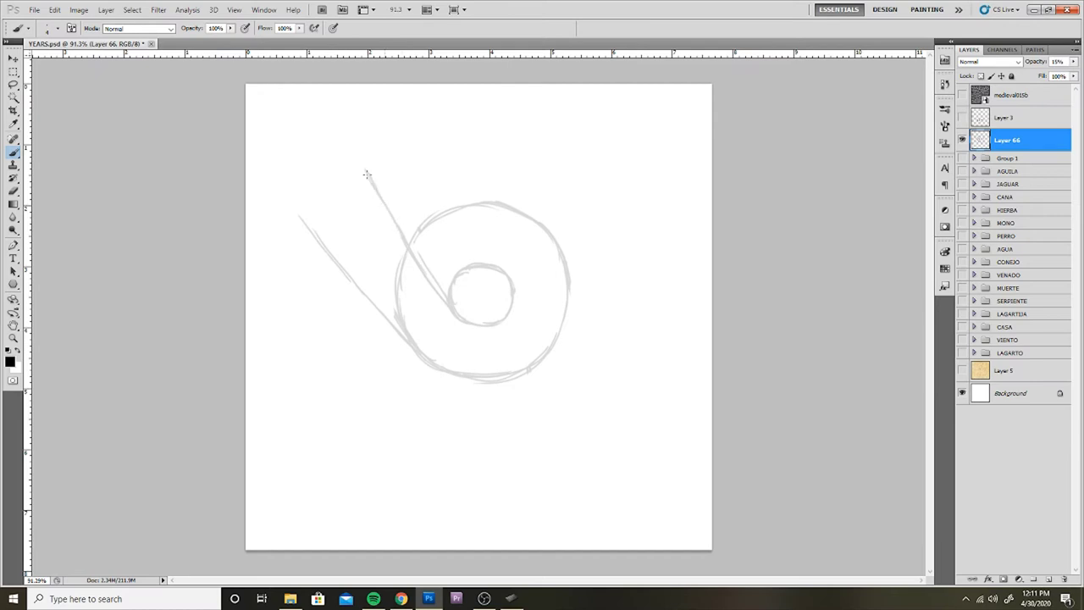
drag(286, 199, 357, 157)
drag(408, 343, 401, 257)
Extend the band down-right and erase the outer circle where it crosses.
drag(535, 320, 571, 367)
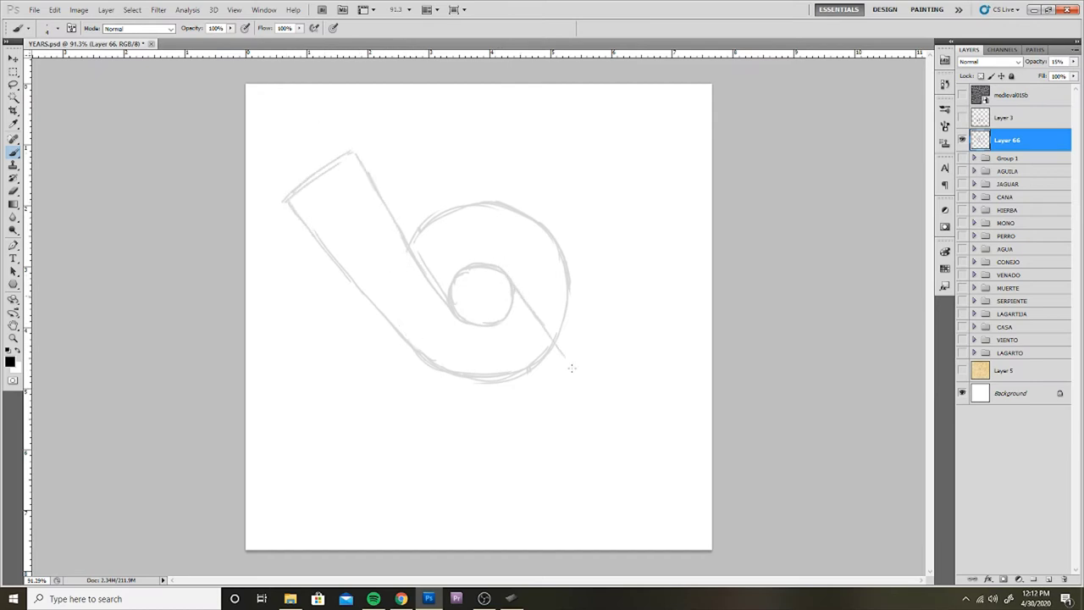
drag(543, 330, 597, 415)
drag(546, 227, 675, 382)
mouse_move(597, 408)
mouse_down()
mouse_move(648, 405)
mouse_move(673, 381)
mouse_up()
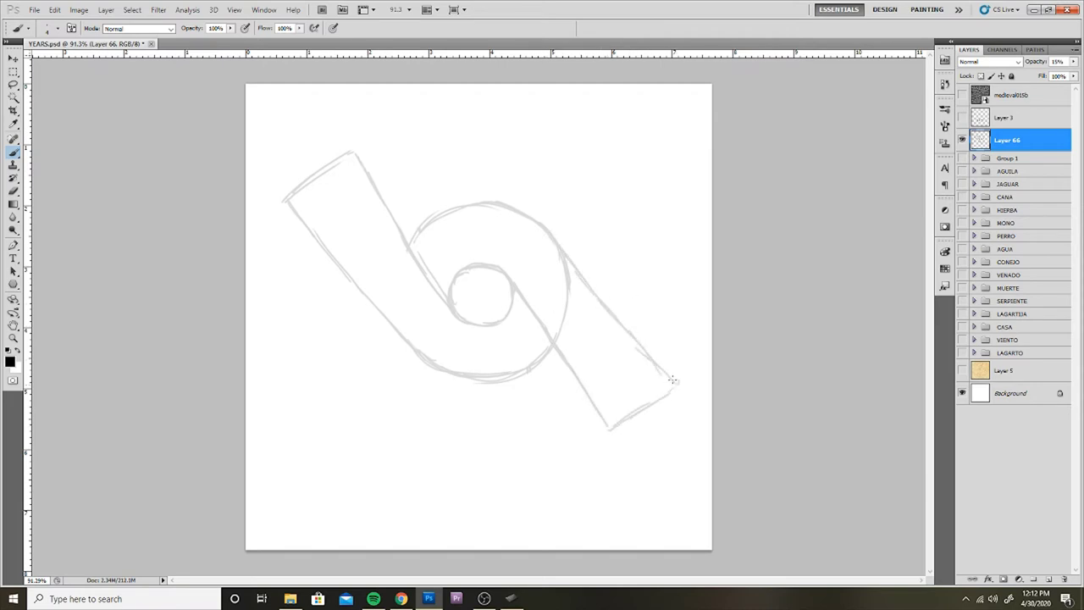
mouse_move(561, 339)
mouse_down()
mouse_move(563, 252)
mouse_move(657, 186)
mouse_move(611, 127)
mouse_up()
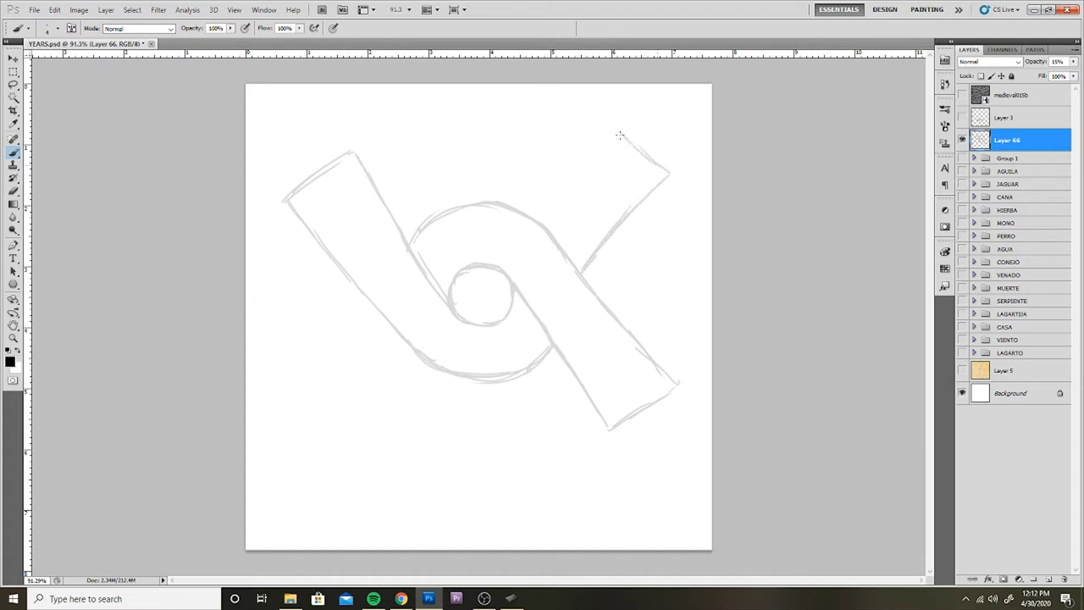
Sketch the upper-right arm, redraw the upper-left cap, and start the lower-left arm.
drag(542, 225, 603, 121)
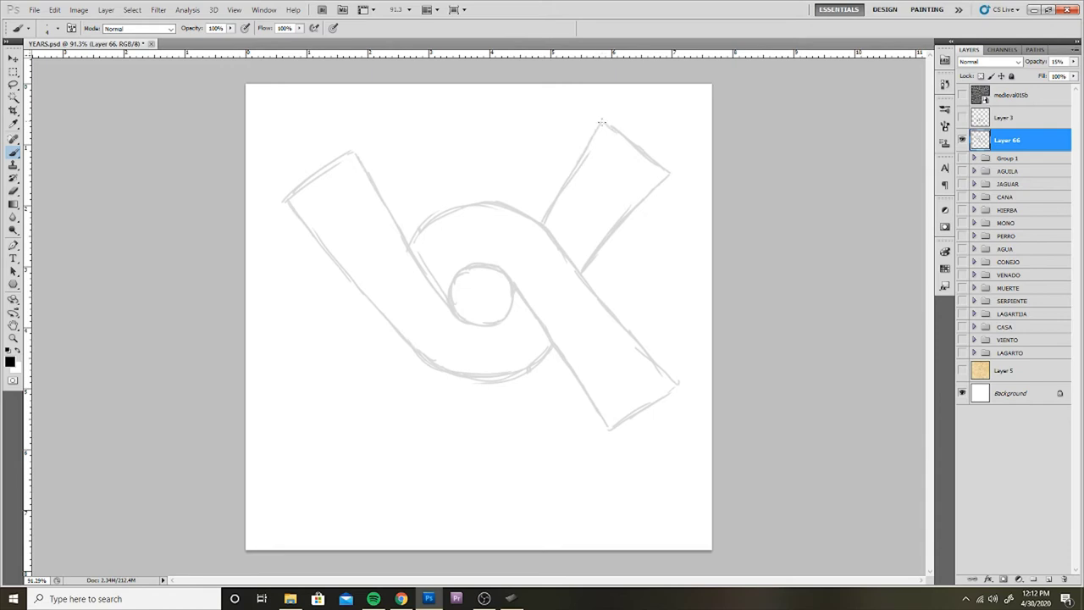
shift+click(332, 121)
key(ctrl+z)
mouse_move(342, 129)
mouse_down()
mouse_move(354, 155)
mouse_move(343, 128)
mouse_up()
mouse_move(273, 175)
mouse_down()
mouse_move(283, 197)
mouse_move(311, 144)
mouse_up()
drag(284, 196, 352, 148)
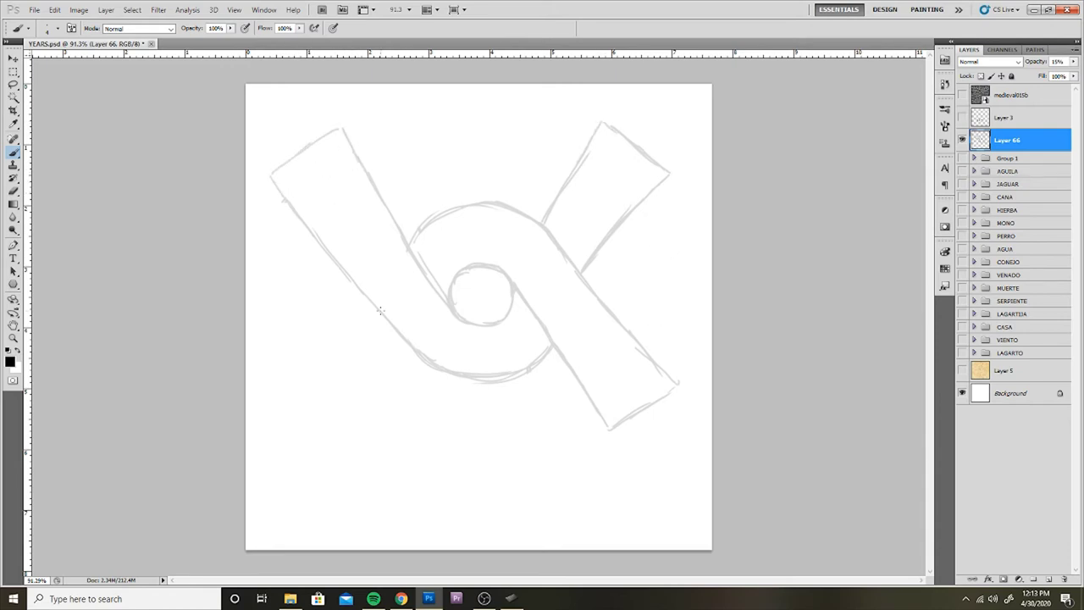
drag(374, 311, 306, 415)
Draw the lower-left arm's straight edges, removing the stray bottom line.
shift+click(357, 430)
mouse_move(414, 350)
mouse_down()
mouse_move(377, 460)
mouse_move(355, 414)
mouse_move(313, 391)
mouse_up()
key(ctrl+z)
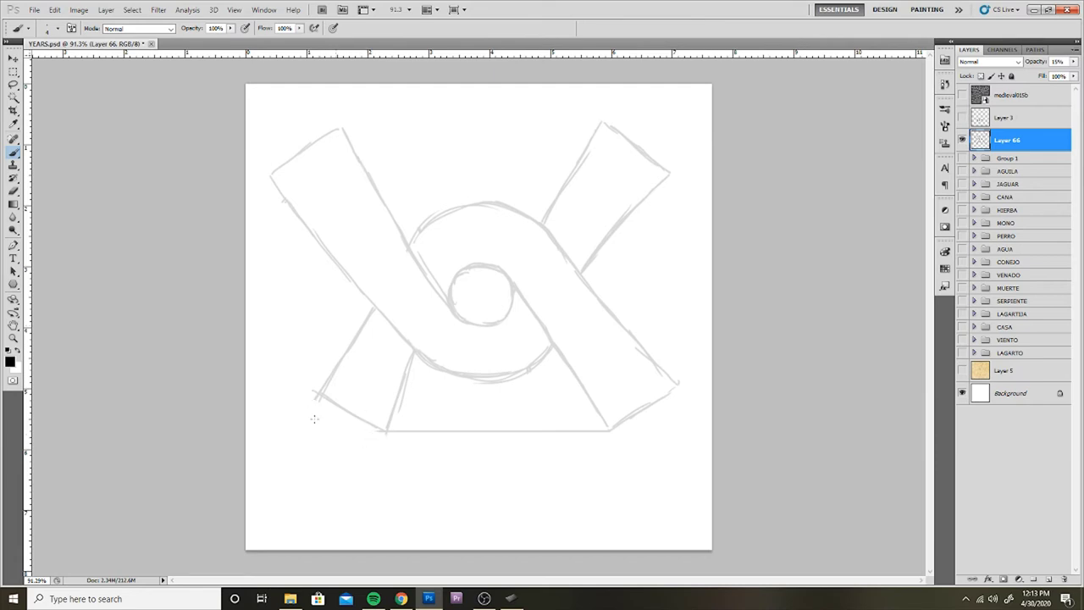
key(ctrl+z)
Refine both bars' edges and erase the trial top line.
drag(356, 154, 581, 155)
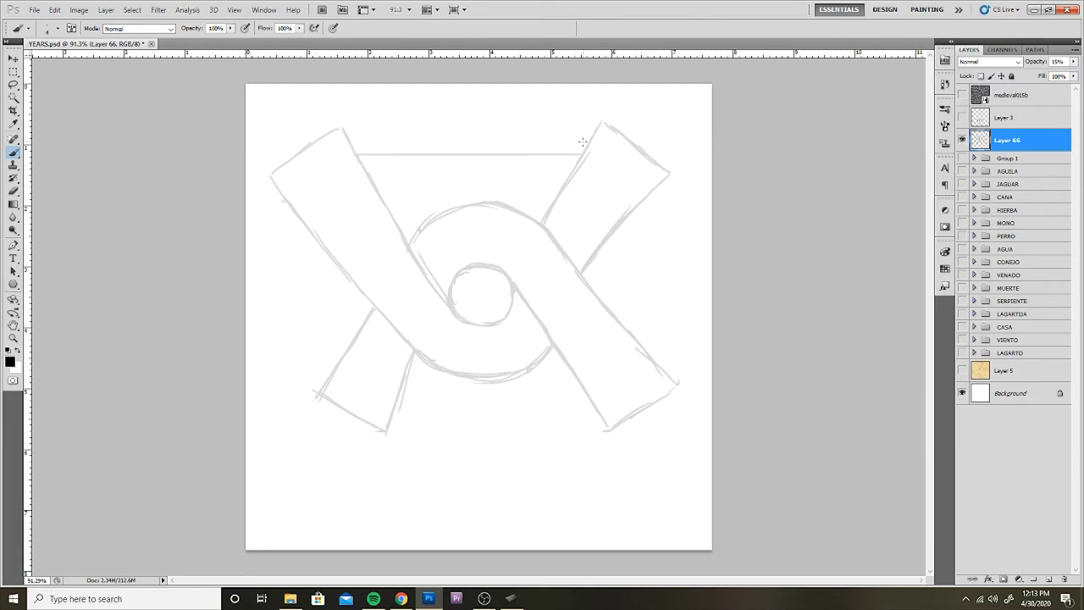
drag(289, 202, 354, 156)
drag(587, 156, 641, 201)
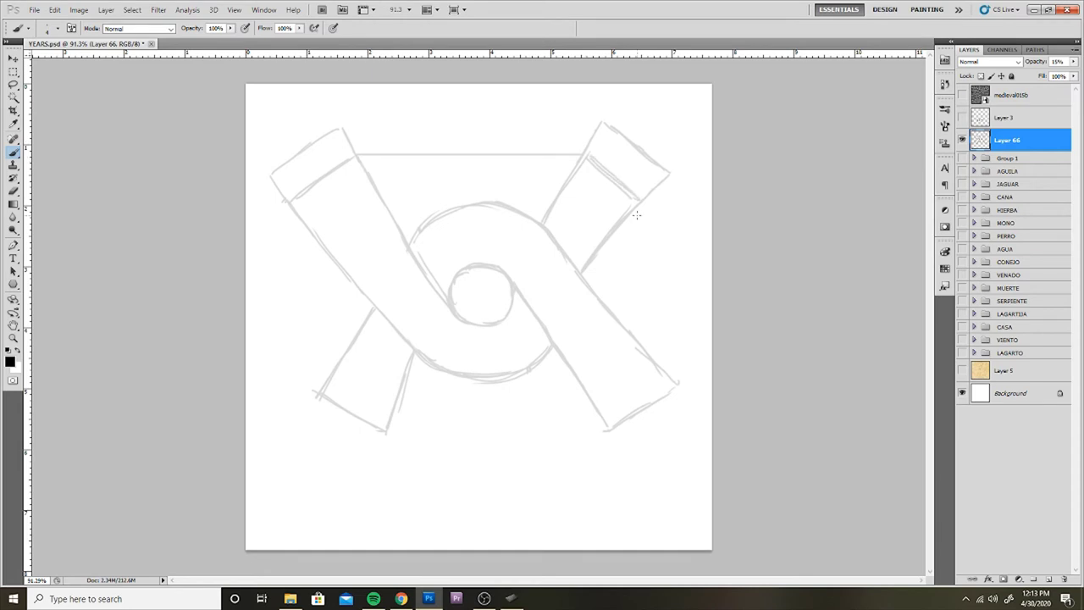
drag(309, 144, 665, 192)
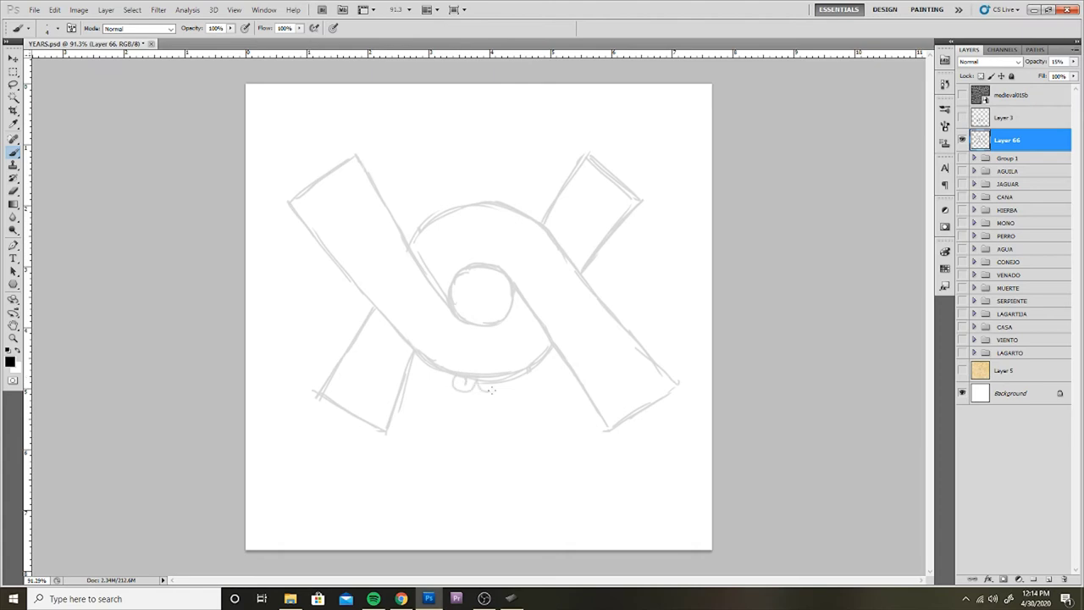
Add scroll bumps above and below the ring and refine the arm edges.
mouse_move(492, 388)
mouse_down()
mouse_move(509, 373)
mouse_move(466, 375)
mouse_move(501, 370)
mouse_up()
mouse_move(476, 202)
mouse_down()
mouse_move(493, 202)
mouse_move(455, 199)
mouse_move(510, 201)
mouse_up()
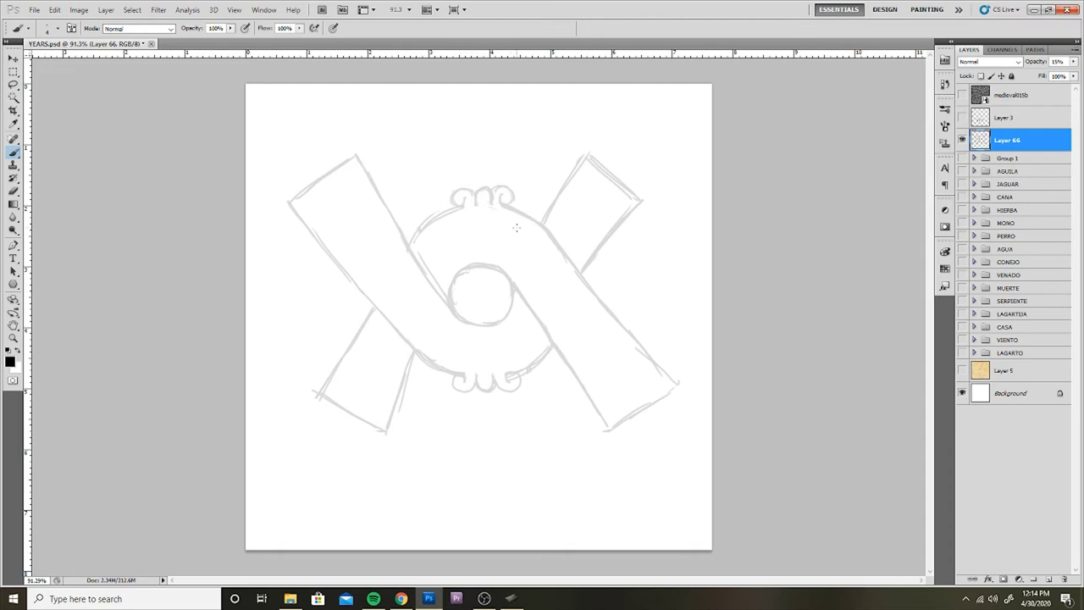
mouse_move(341, 165)
mouse_down()
mouse_move(451, 332)
mouse_move(511, 331)
mouse_move(509, 299)
mouse_up()
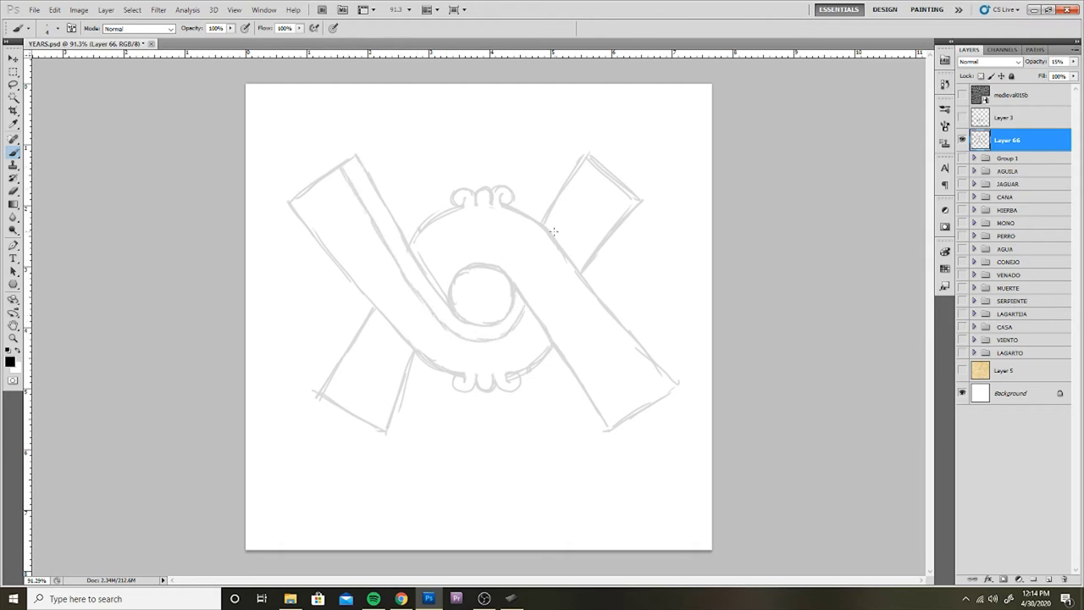
mouse_move(547, 220)
mouse_down()
mouse_move(576, 154)
mouse_move(590, 161)
mouse_move(585, 147)
mouse_up()
drag(394, 381, 372, 421)
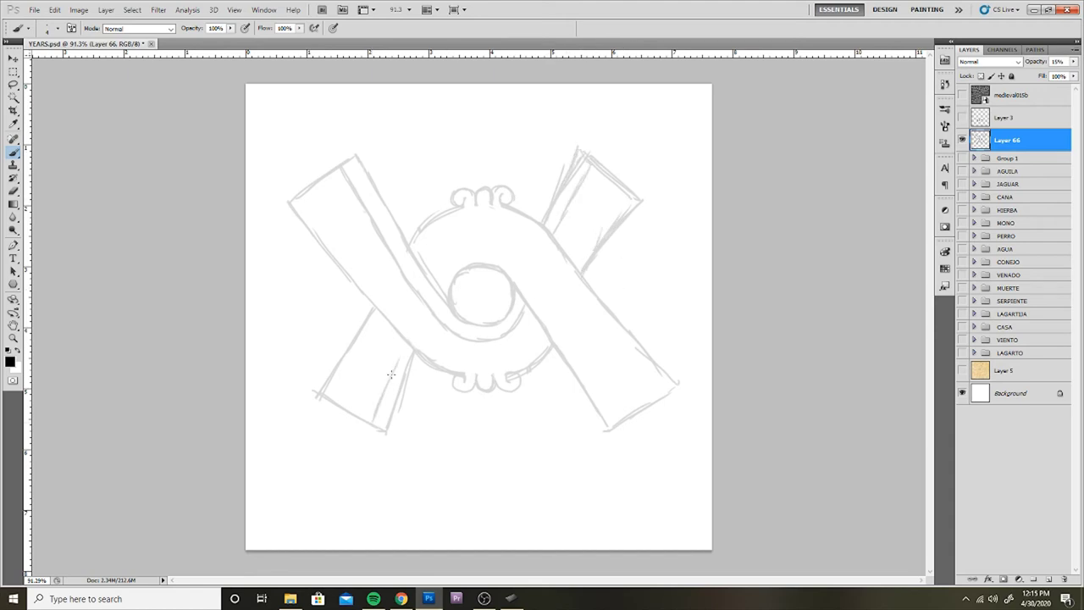
drag(404, 343, 380, 399)
mouse_move(437, 285)
mouse_down()
mouse_move(479, 249)
mouse_move(531, 285)
mouse_move(618, 415)
mouse_up()
Scale the whole sketch down to 96.56%.
scroll(627, 262, down, 2)
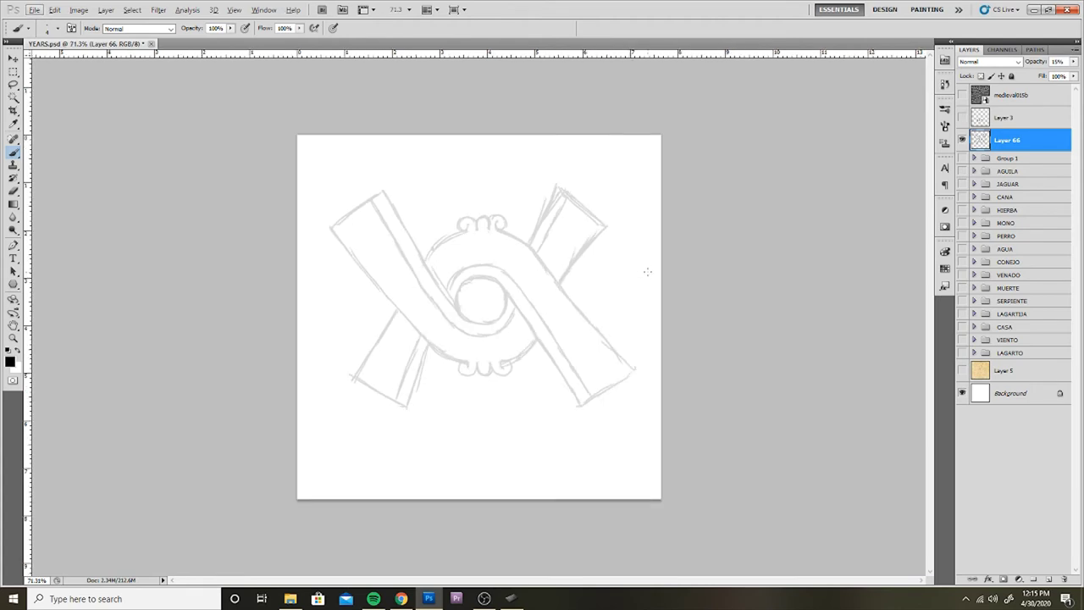
scroll(647, 271, up, 2)
scroll(646, 288, down, 1)
key(ctrl+t)
drag(653, 172, 646, 179)
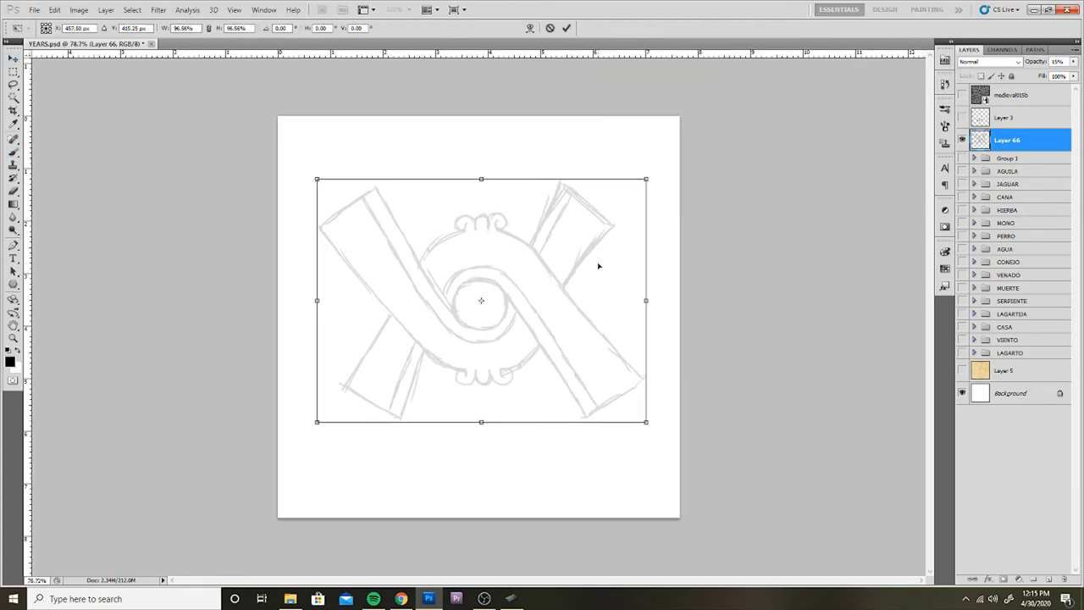
key(b)
key(Return)
Add new Layer 67 above the sketch.
click(1048, 580)
scroll(475, 295, up, 2)
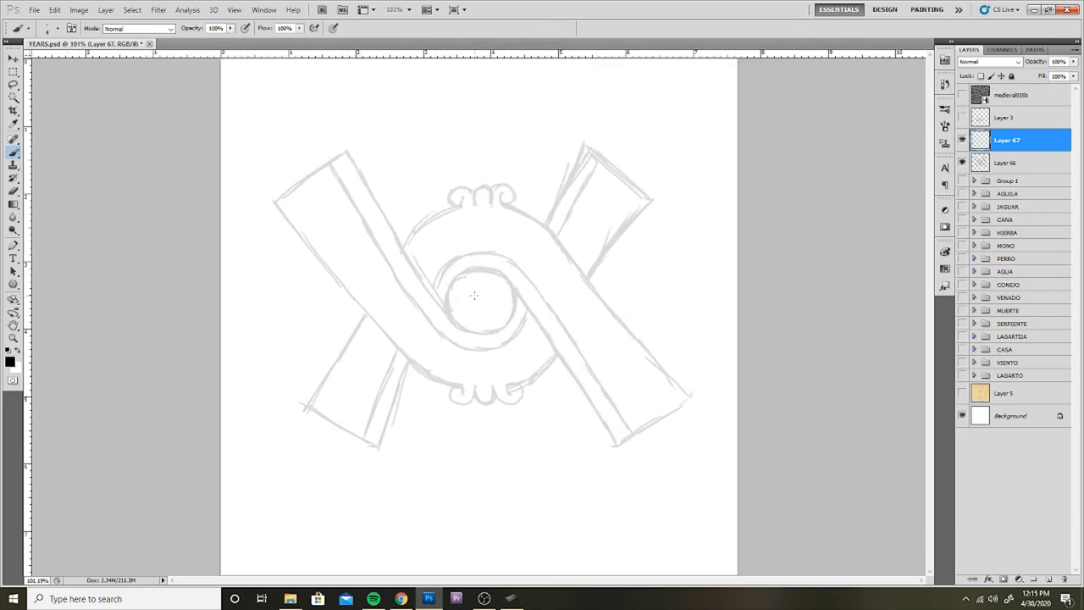
scroll(474, 295, up, 2)
Ink the inner circle and the upper-left band's edge in black on Layer 67.
drag(497, 360, 452, 288)
key(ctrl+z)
mouse_move(497, 360)
mouse_down()
mouse_move(471, 273)
mouse_move(528, 279)
mouse_move(517, 356)
mouse_move(497, 360)
mouse_up()
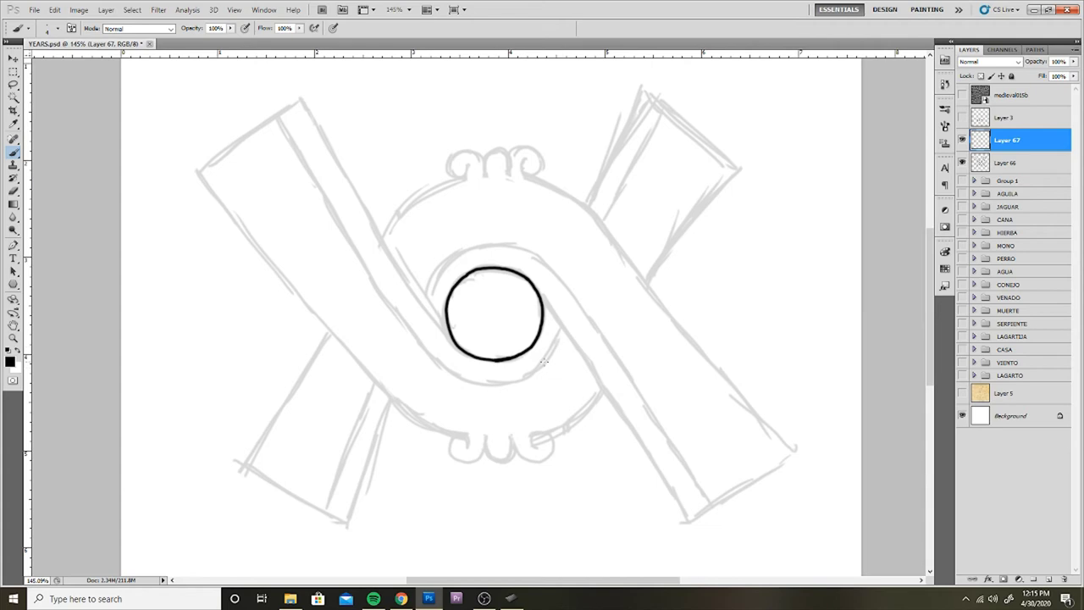
mouse_move(449, 337)
mouse_down()
mouse_move(400, 276)
mouse_move(302, 99)
mouse_move(199, 171)
mouse_move(399, 395)
mouse_move(467, 451)
mouse_move(488, 435)
mouse_move(495, 464)
mouse_move(516, 433)
mouse_move(519, 455)
mouse_up()
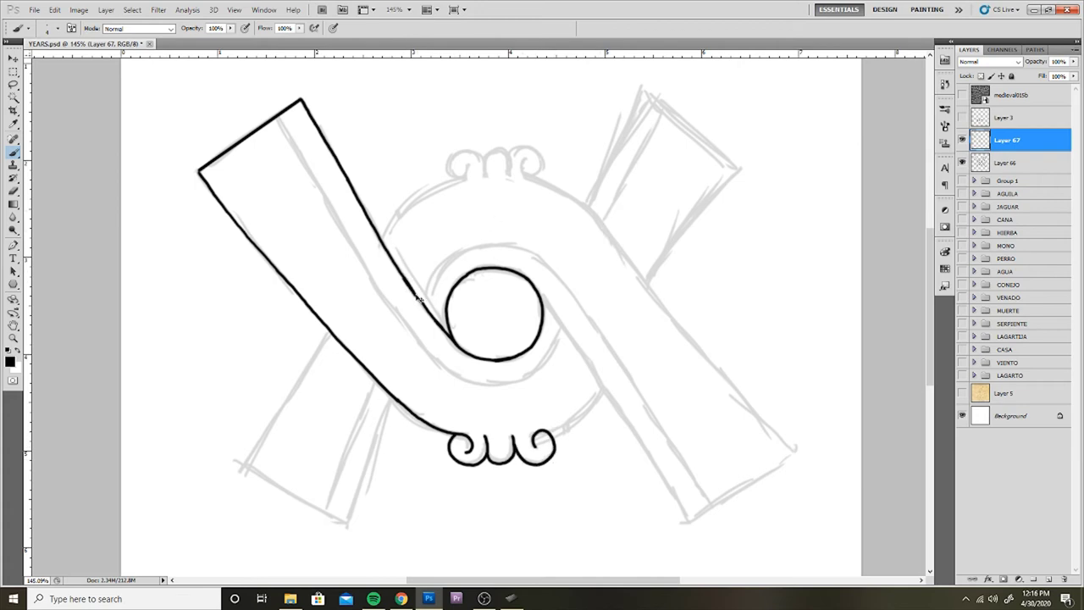
Ink the arc left of the circle and both edges of the lower-right band.
drag(426, 304, 448, 260)
key(ctrl+z)
mouse_move(428, 314)
mouse_down()
mouse_move(475, 245)
mouse_move(566, 290)
mouse_move(709, 499)
mouse_up()
mouse_move(536, 279)
mouse_down()
mouse_move(687, 520)
mouse_move(796, 453)
mouse_up()
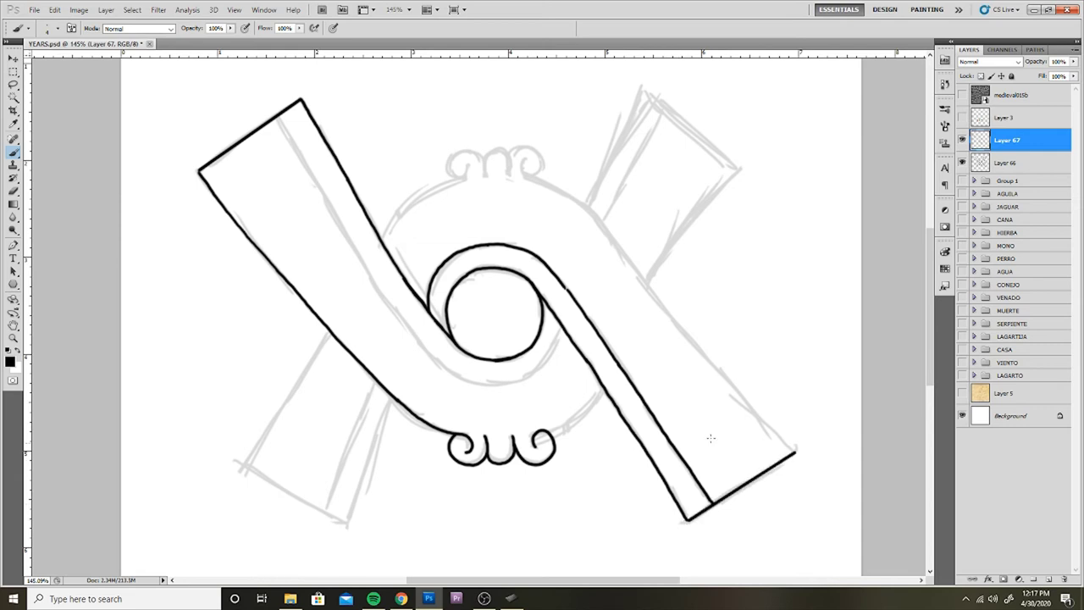
scroll(711, 438, up, 2)
drag(611, 276, 787, 481)
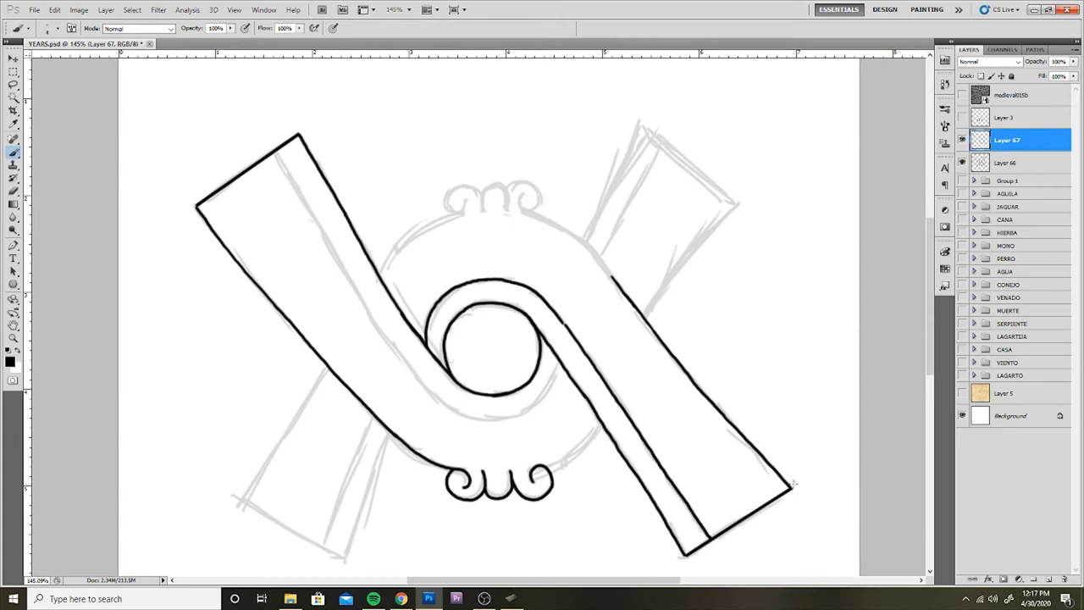
Ink the three top scroll curls and the ring's left and right arcs.
mouse_move(481, 212)
mouse_down()
mouse_move(505, 190)
mouse_move(464, 188)
mouse_move(458, 210)
mouse_move(529, 216)
mouse_up()
mouse_move(378, 280)
mouse_down()
mouse_move(405, 238)
mouse_move(449, 217)
mouse_up()
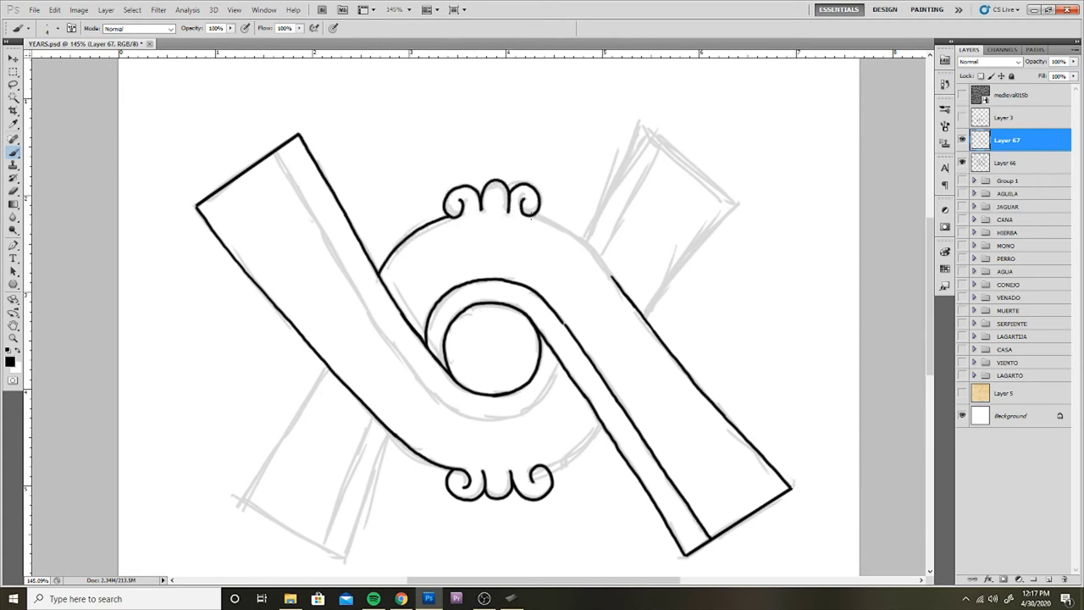
drag(533, 215, 613, 278)
key(ctrl+z)
mouse_move(576, 358)
mouse_down()
mouse_move(647, 300)
mouse_move(611, 393)
mouse_up()
Ink the upper-right bar's left, top and right edges.
mouse_move(613, 270)
mouse_down()
mouse_move(659, 151)
mouse_move(722, 207)
mouse_up()
key(ctrl+z)
mouse_move(659, 151)
mouse_down()
mouse_move(742, 214)
mouse_move(683, 351)
mouse_up()
key(ctrl+z)
drag(743, 216, 685, 355)
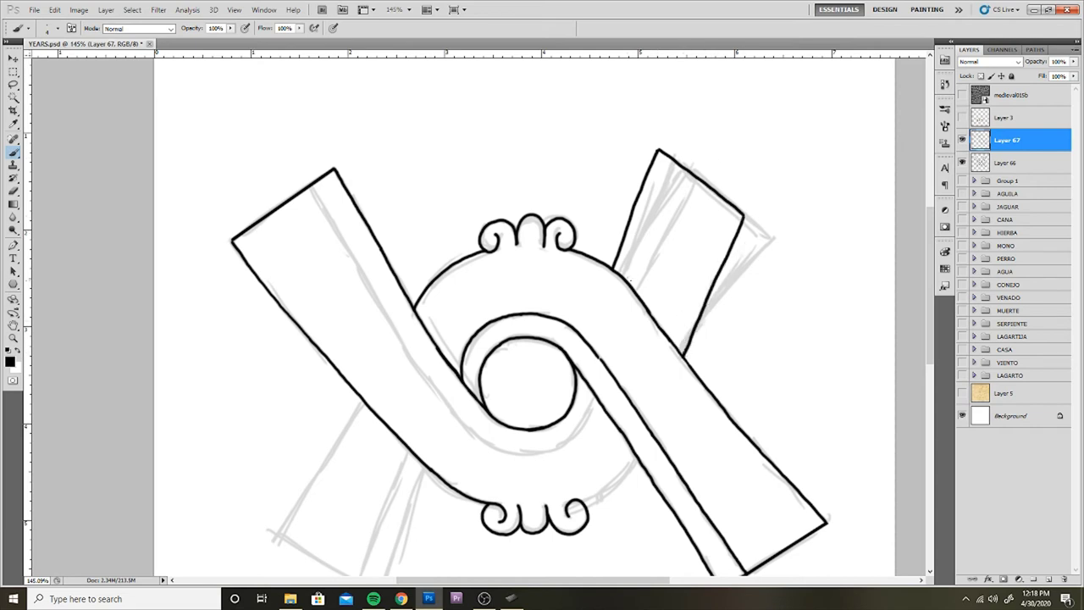
Ink the inner border line along the upper-right bar.
drag(631, 281, 674, 163)
key(ctrl+z)
drag(629, 281, 670, 152)
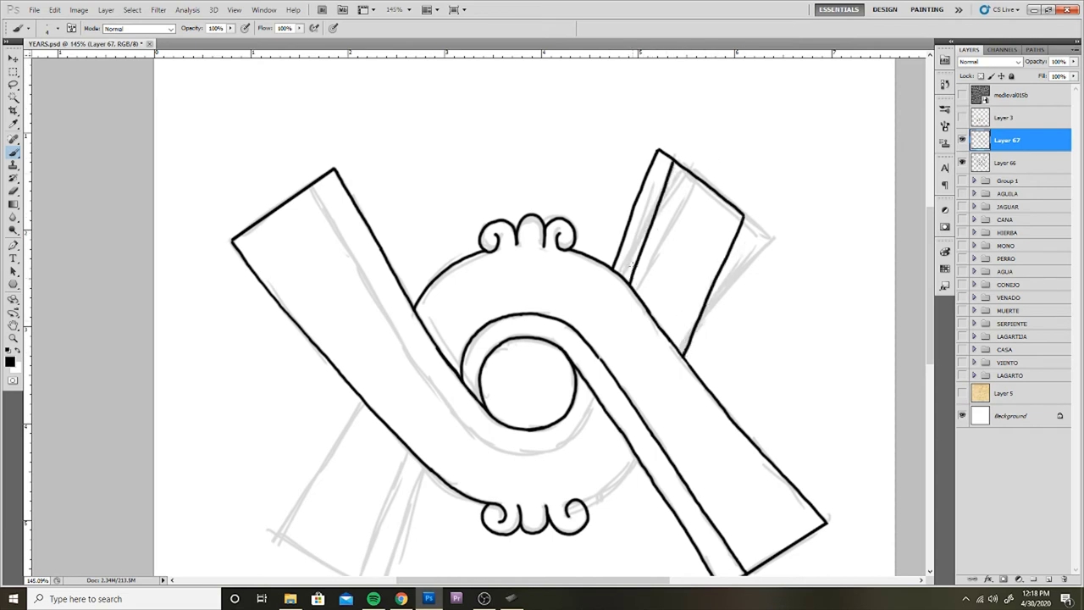
key(ctrl+z)
drag(630, 279, 676, 161)
key(ctrl+z)
Ink the upper-left band's inner line down to its end.
mouse_move(310, 188)
mouse_down()
mouse_move(398, 335)
mouse_move(484, 436)
mouse_up()
key(ctrl+z)
key(ctrl+z)
drag(398, 335, 499, 445)
key(ctrl+z)
key(ctrl+z)
mouse_move(398, 336)
mouse_down()
mouse_move(501, 446)
mouse_move(530, 454)
mouse_move(590, 411)
mouse_move(674, 270)
mouse_up()
Ink the lower-left bar's outline and inner line, and touch up the ring edges.
drag(646, 393, 701, 350)
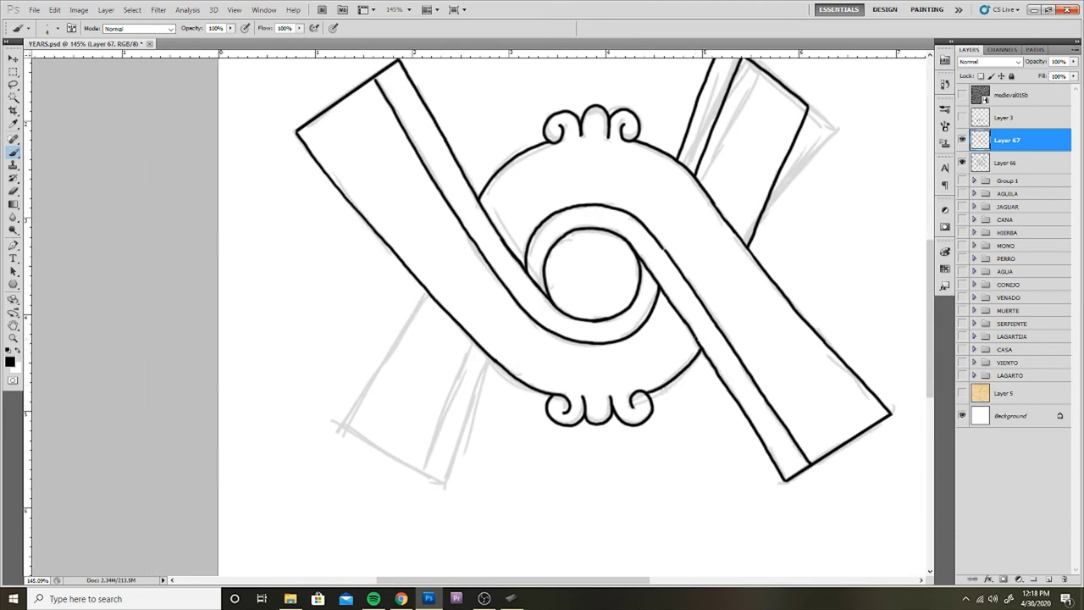
mouse_move(426, 295)
mouse_down()
mouse_move(340, 427)
mouse_move(444, 489)
mouse_move(490, 357)
mouse_up()
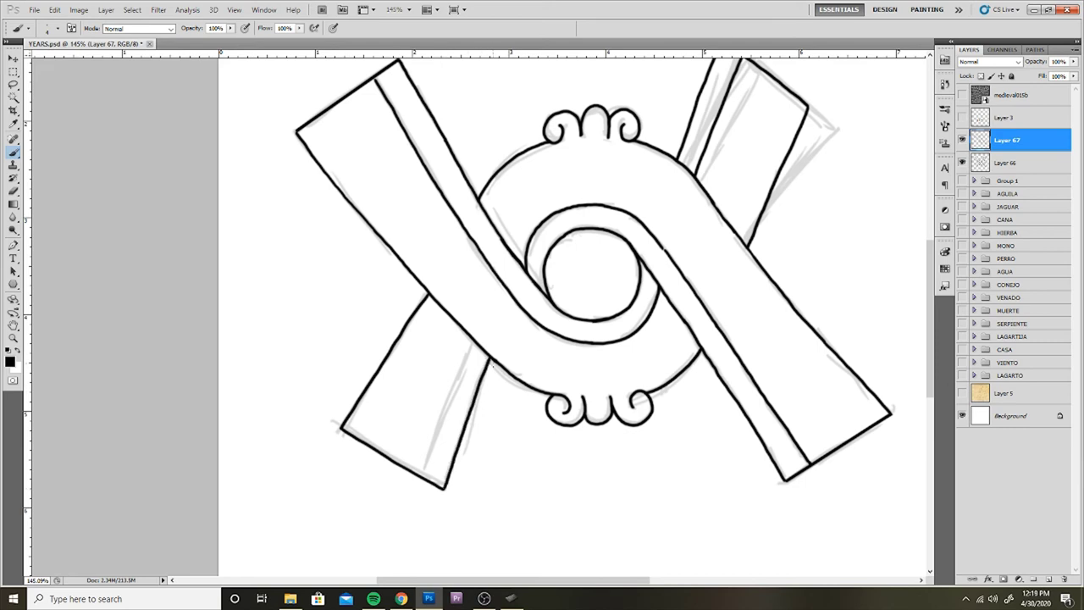
drag(423, 476, 467, 350)
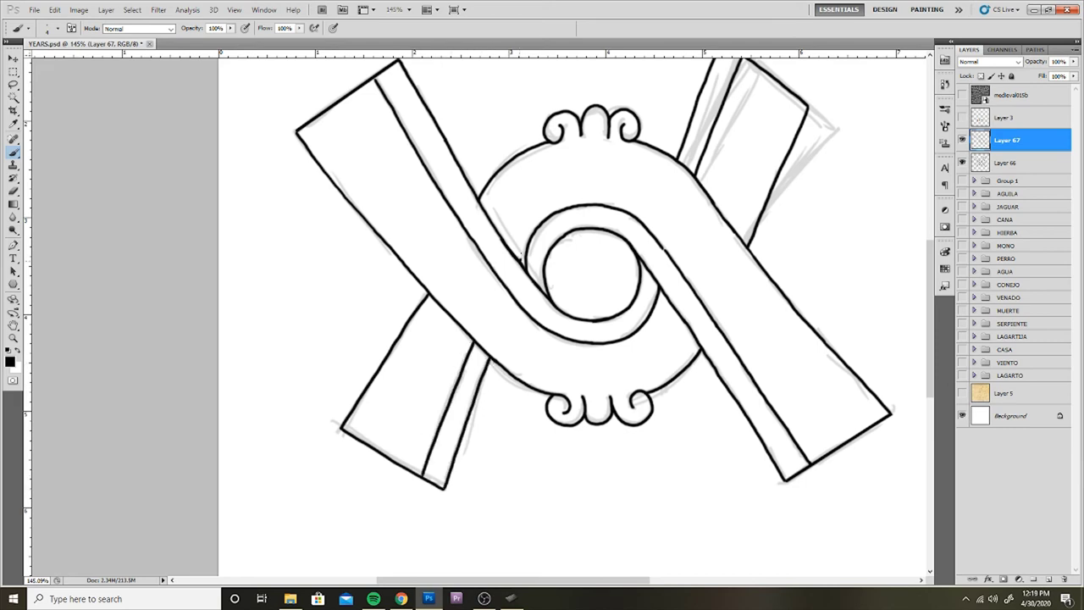
drag(540, 228, 521, 259)
drag(549, 296, 543, 262)
scroll(559, 301, down, 3)
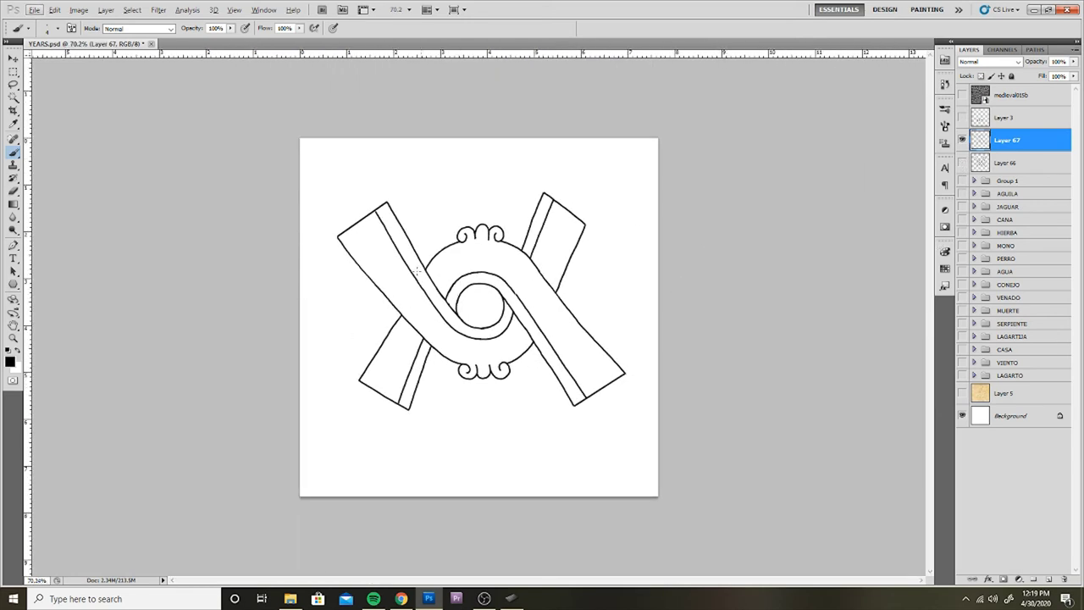
Show Layer 3's colour dots and move them below the drawing.
key(v)
click(963, 117)
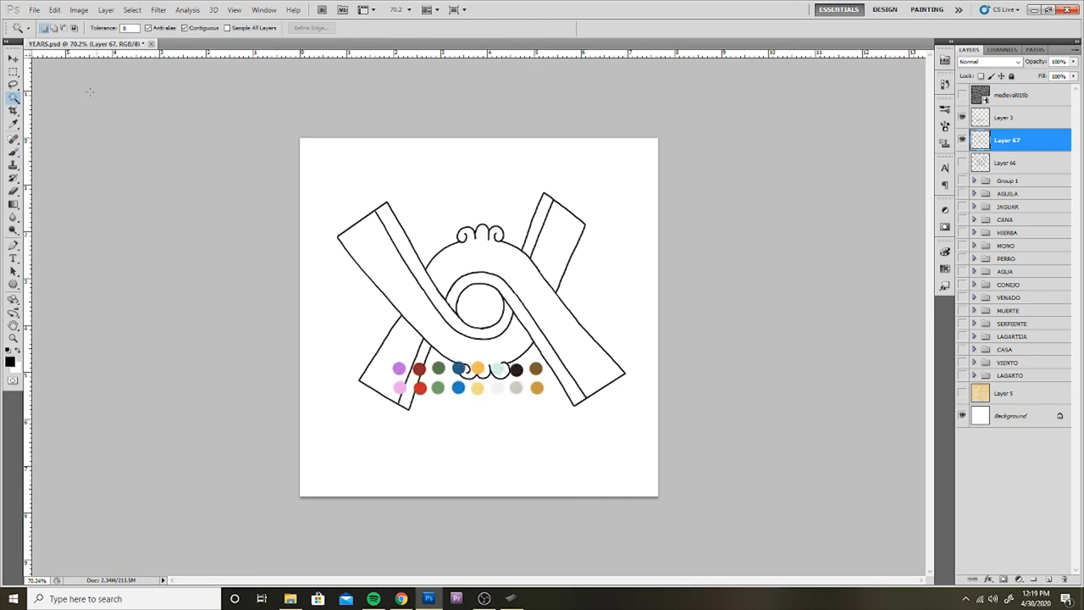
click(1008, 117)
drag(466, 378, 487, 426)
key(b)
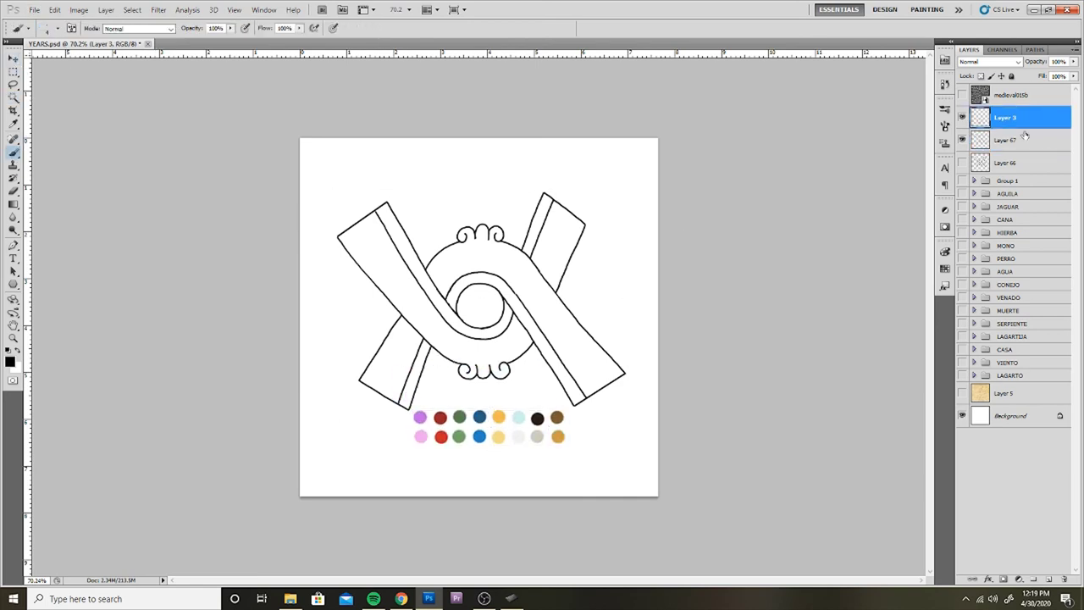
Create Layer 68 under the ink and fill the first bands with dark green.
click(1016, 140)
key(ctrl+shift+alt+n)
key(w)
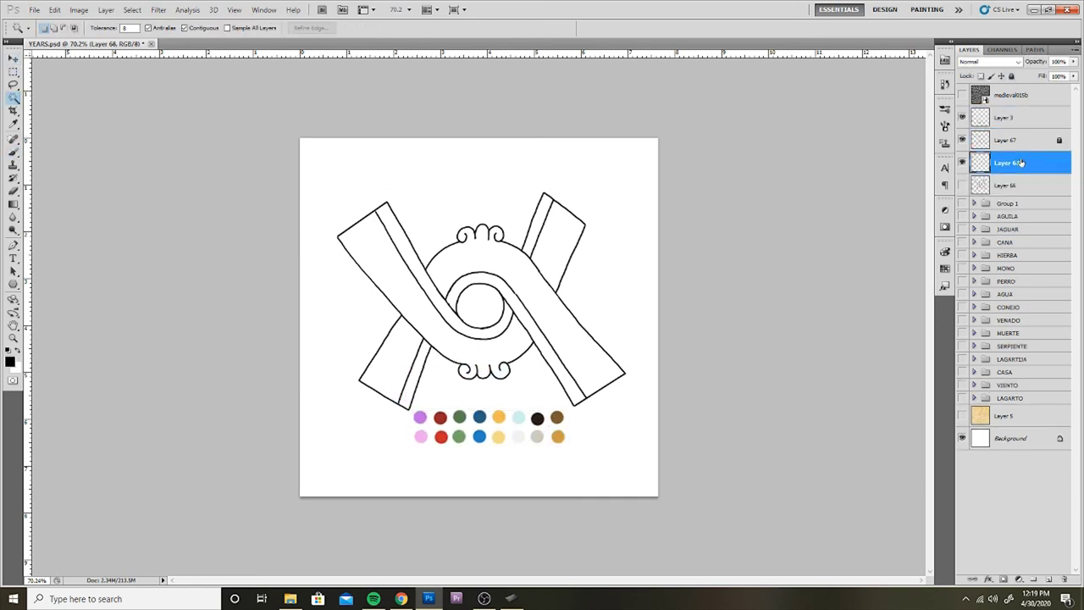
click(1017, 140)
click(552, 247)
key(b)
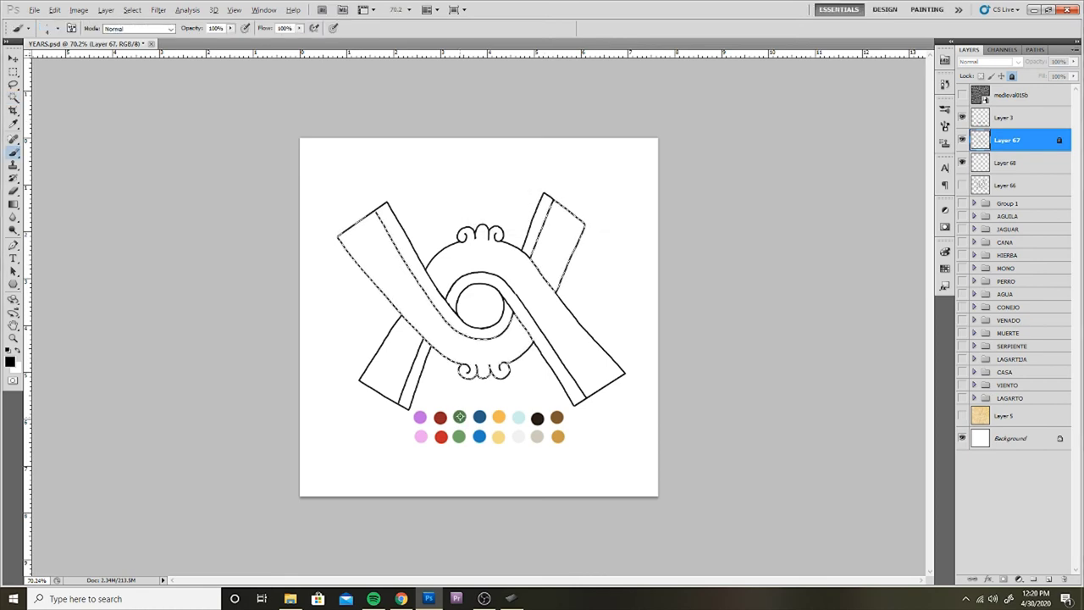
click(1015, 163)
key(alt+BackSpace)
Select the remaining bands and fill them with the sampled red.
key(w)
click(1017, 140)
click(584, 356)
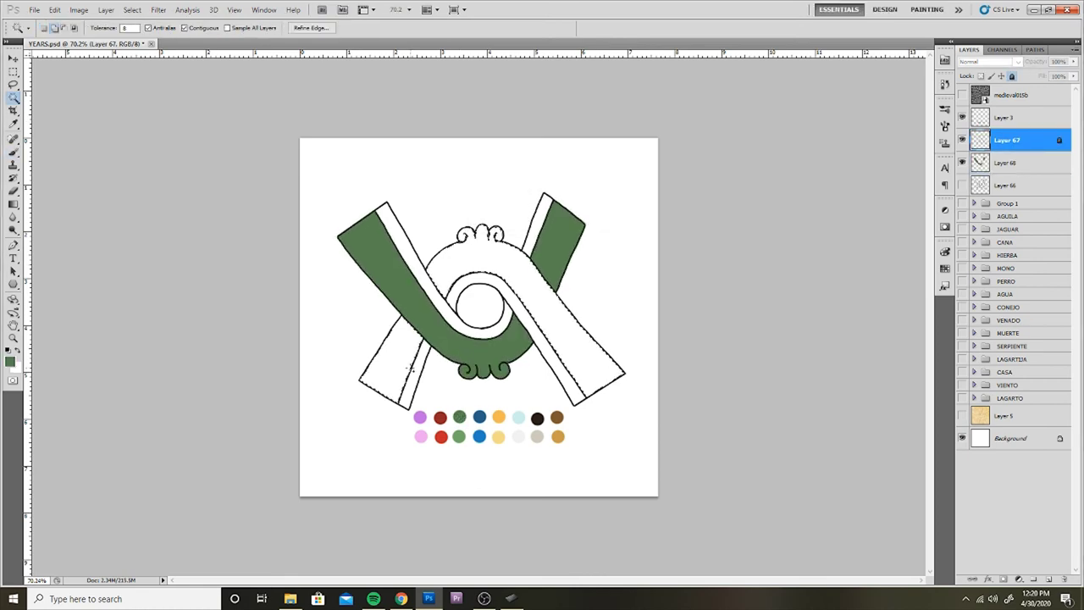
key(b)
alt+click(440, 436)
click(1010, 162)
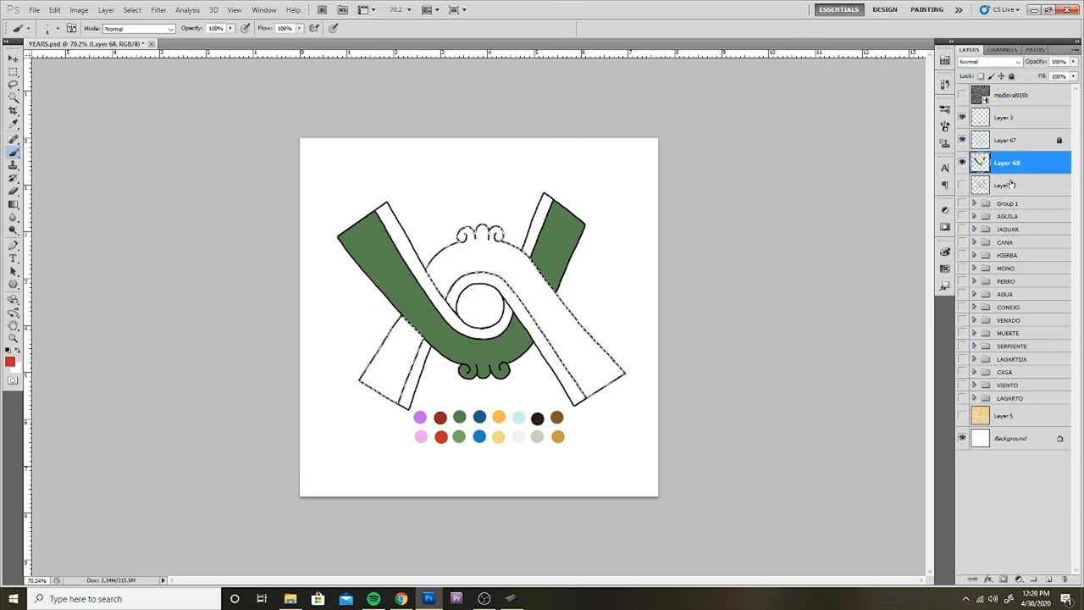
key(alt+BackSpace)
Fill the inner strips with pale yellow and deselect.
key(w)
click(1016, 139)
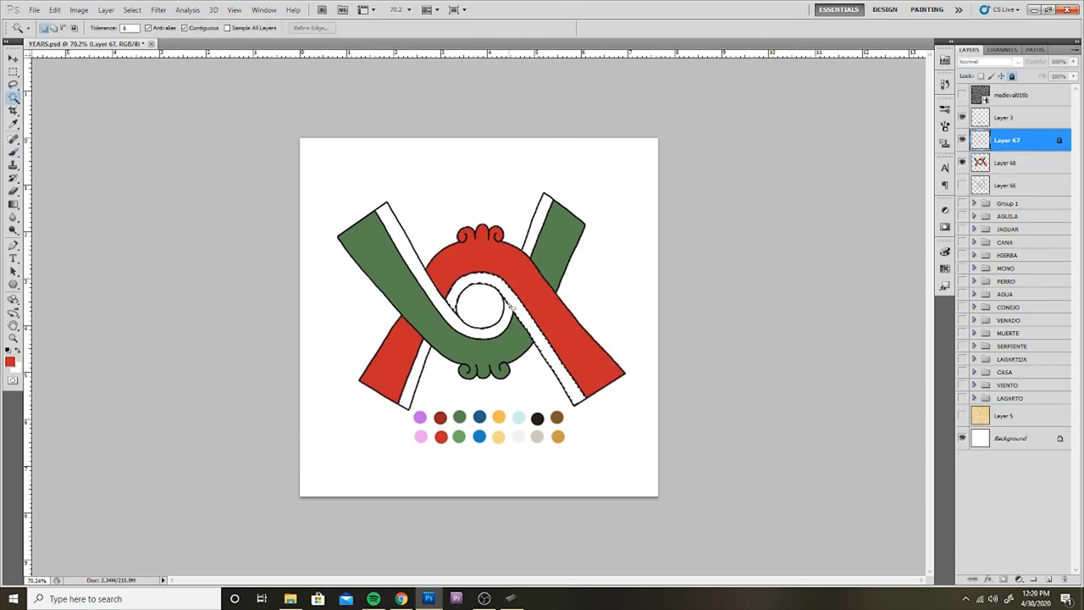
click(505, 323)
key(b)
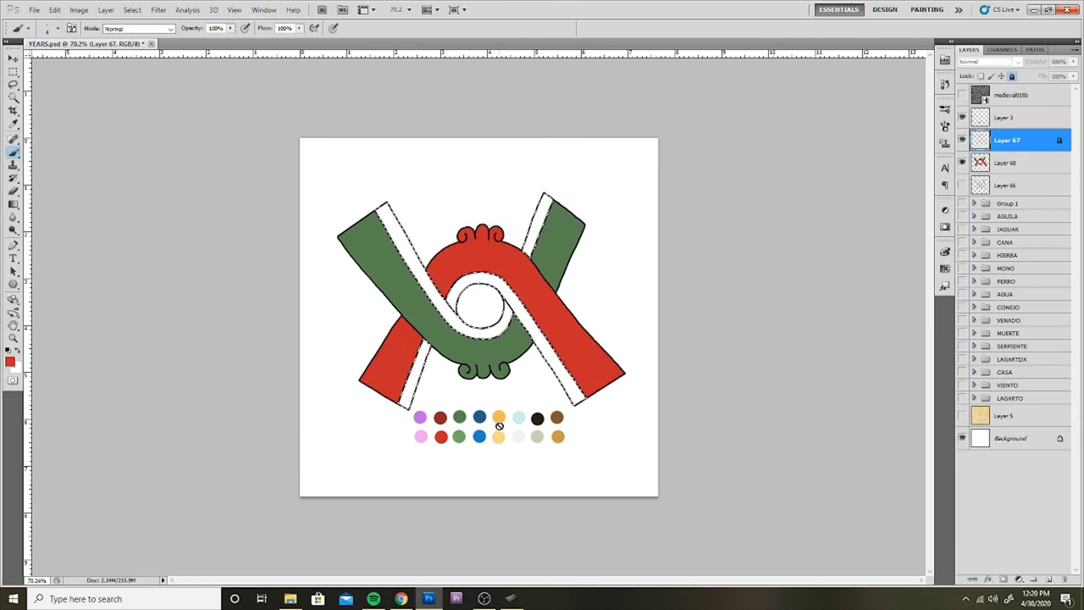
alt+click(498, 416)
click(1017, 162)
key(alt+BackSpace)
key(ctrl+d)
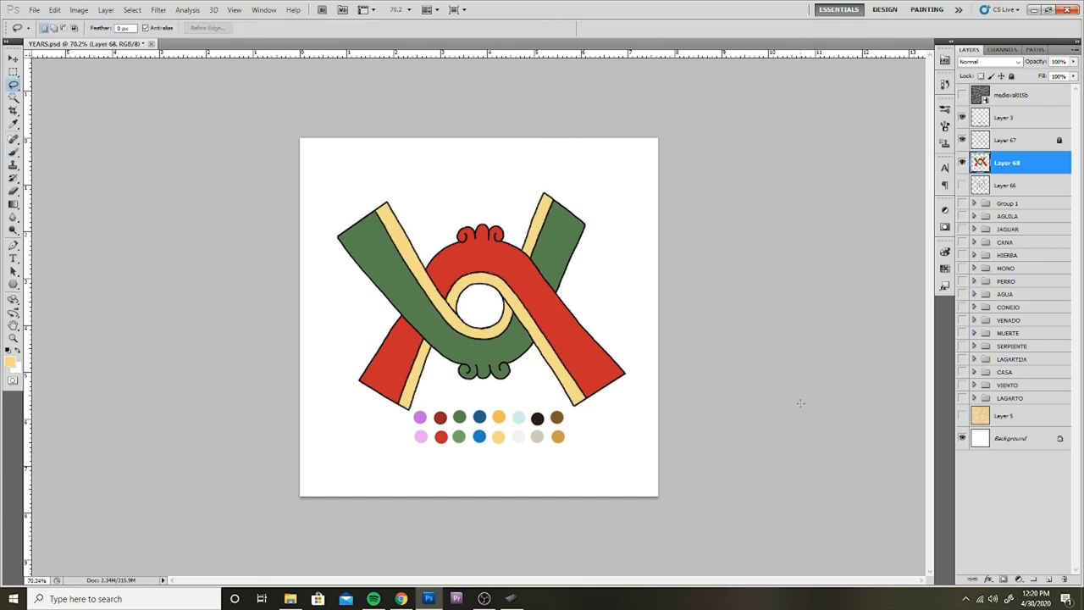
Hatch the red and green bars with short black brush strokes on Layer 69.
key(d)
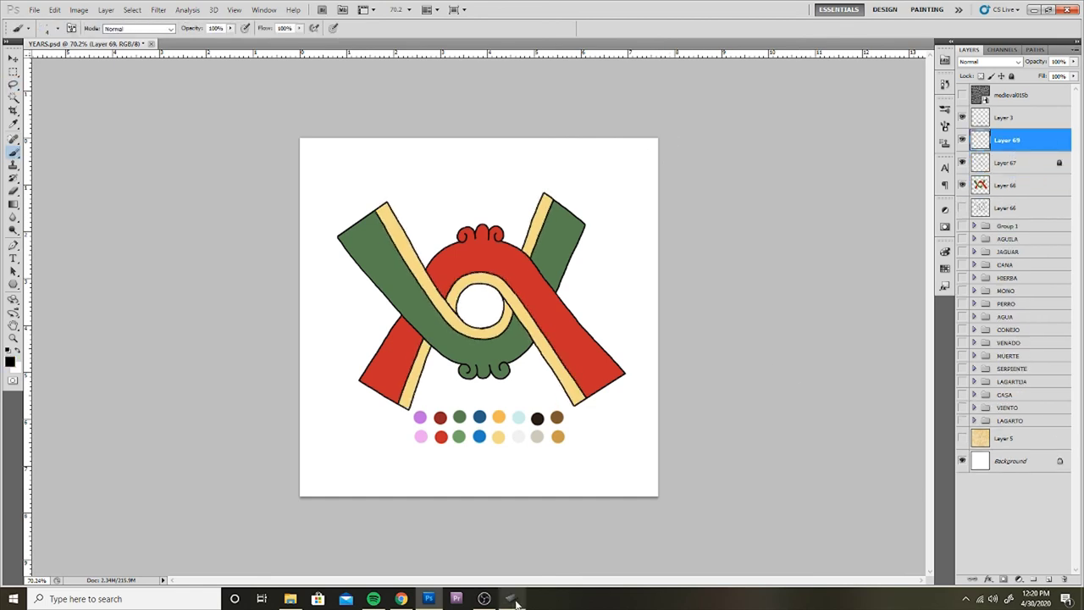
right_click(660, 292)
key(Return)
scroll(622, 320, up, 3)
mouse_move(624, 316)
mouse_down()
mouse_move(615, 346)
mouse_move(627, 346)
mouse_move(659, 388)
mouse_up()
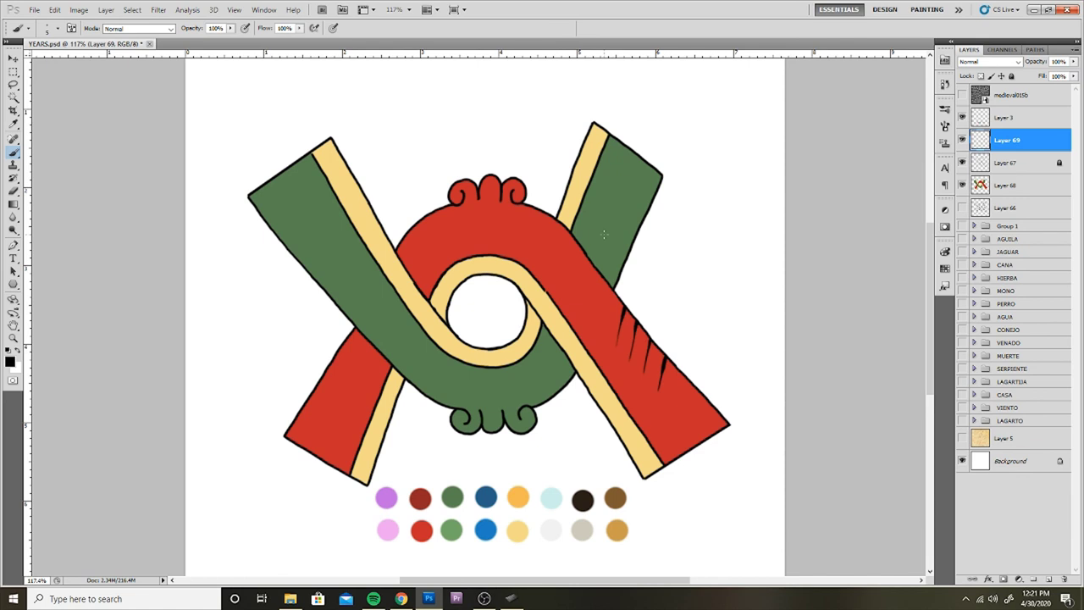
mouse_move(306, 227)
mouse_down()
mouse_move(308, 261)
mouse_move(337, 304)
mouse_up()
scroll(451, 263, down, 2)
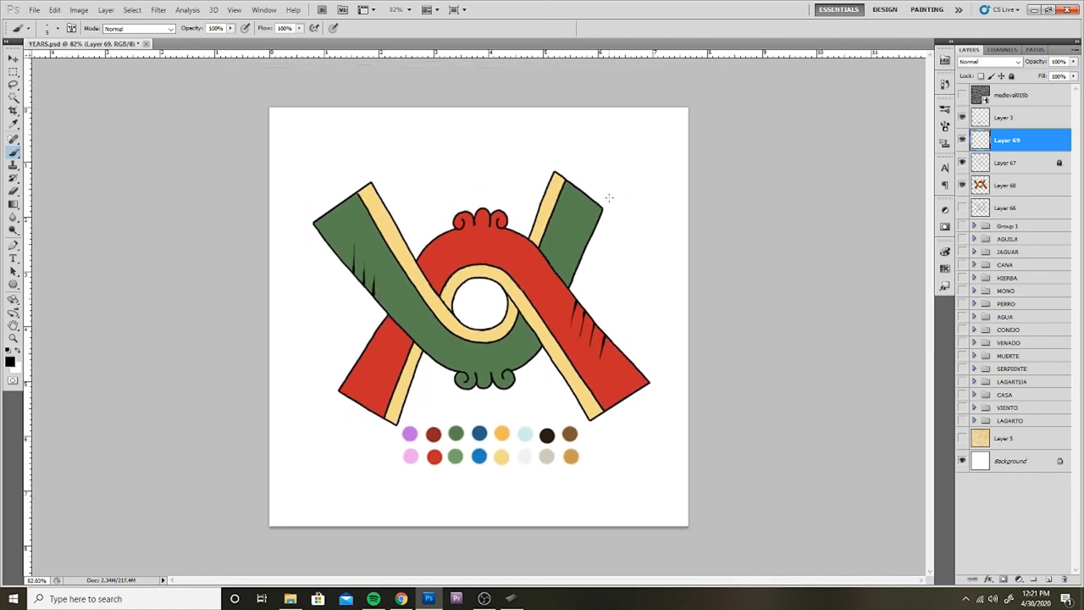
Hide the colour-dot layer and select the glyph area from the colour fill layer.
click(962, 117)
click(1006, 185)
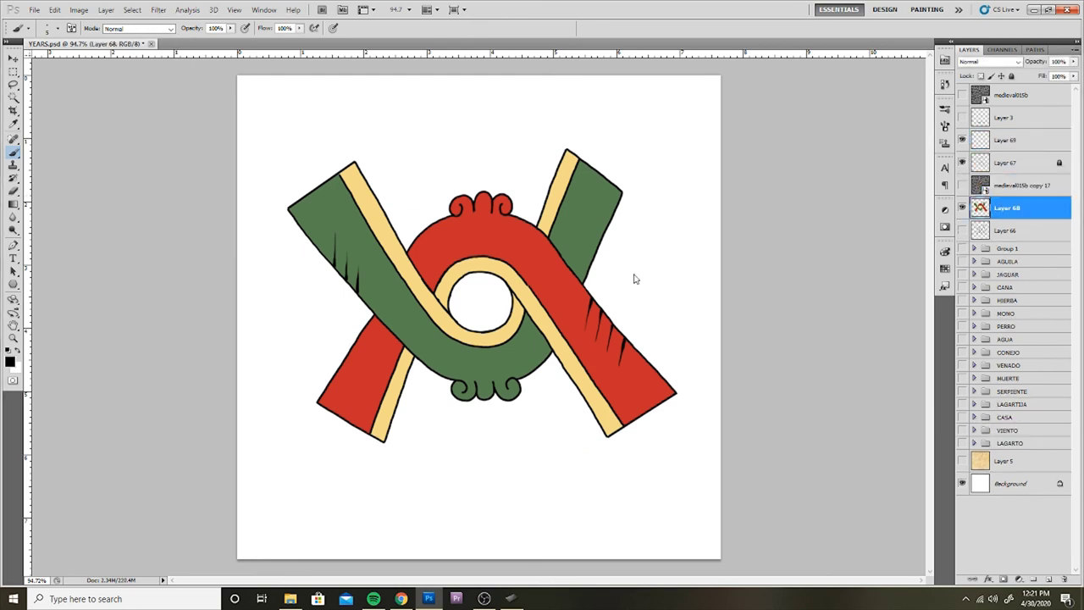
key(w)
click(675, 337)
Mask the medieval015b copy 17 texture to the glyph, add Outer Glow to Layer 68, show parchment Layer 5.
click(962, 185)
click(1016, 184)
click(1003, 580)
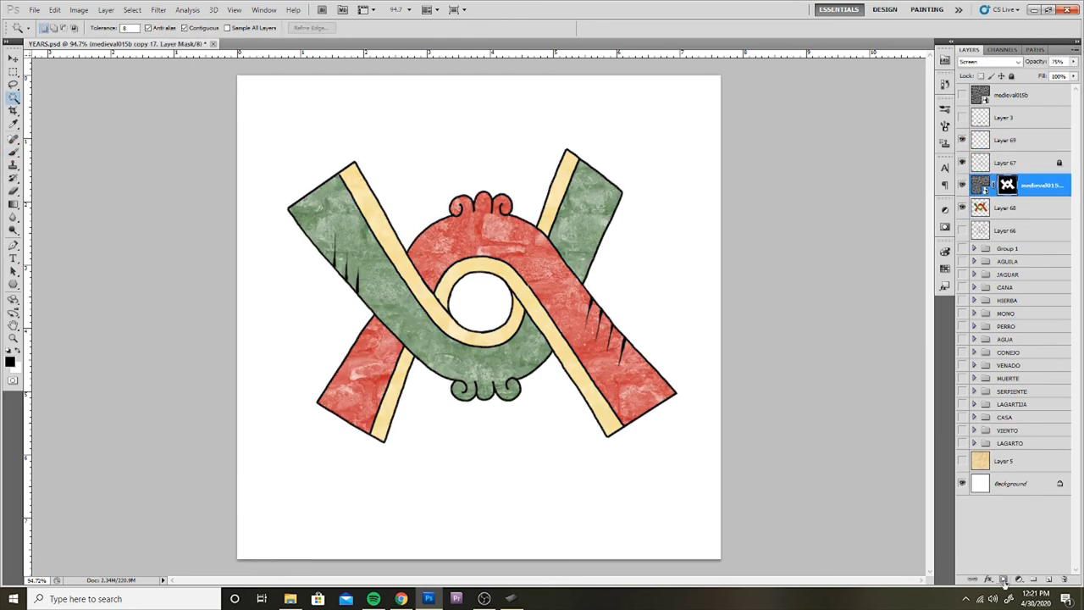
drag(1016, 373, 1017, 208)
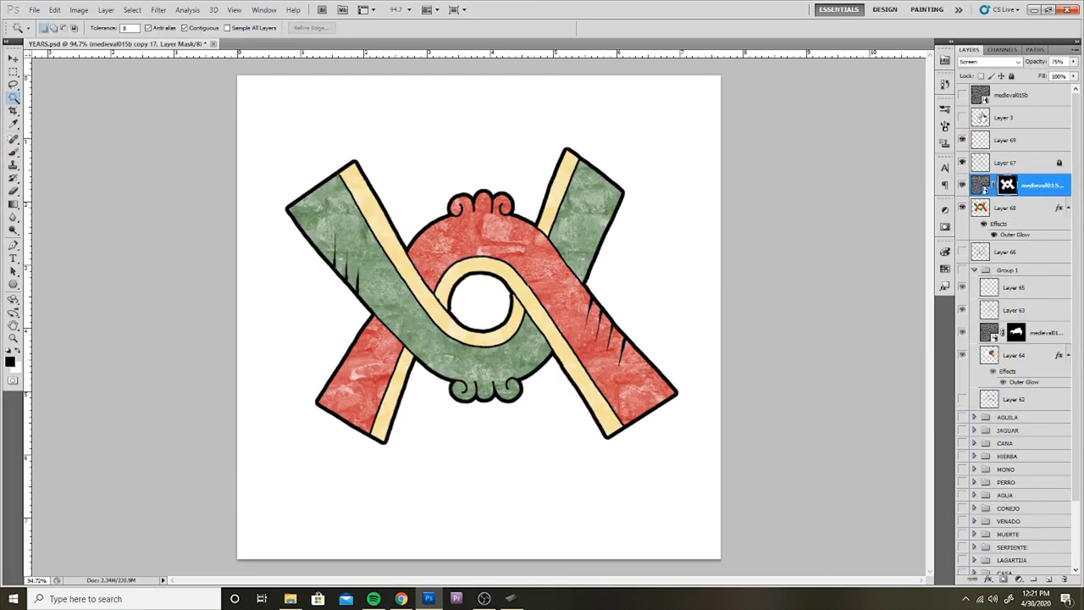
click(962, 482)
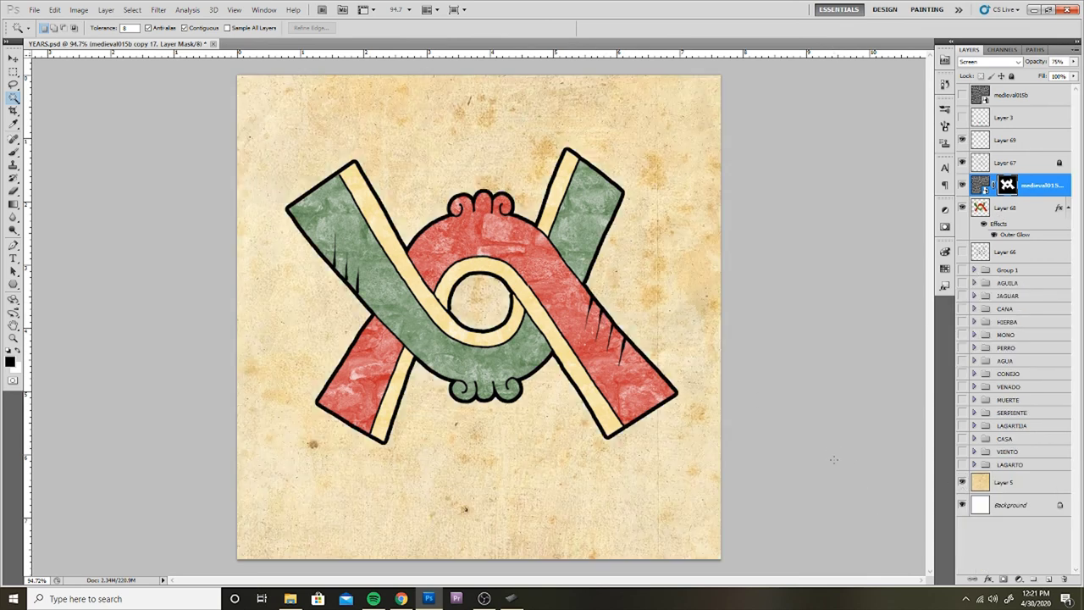